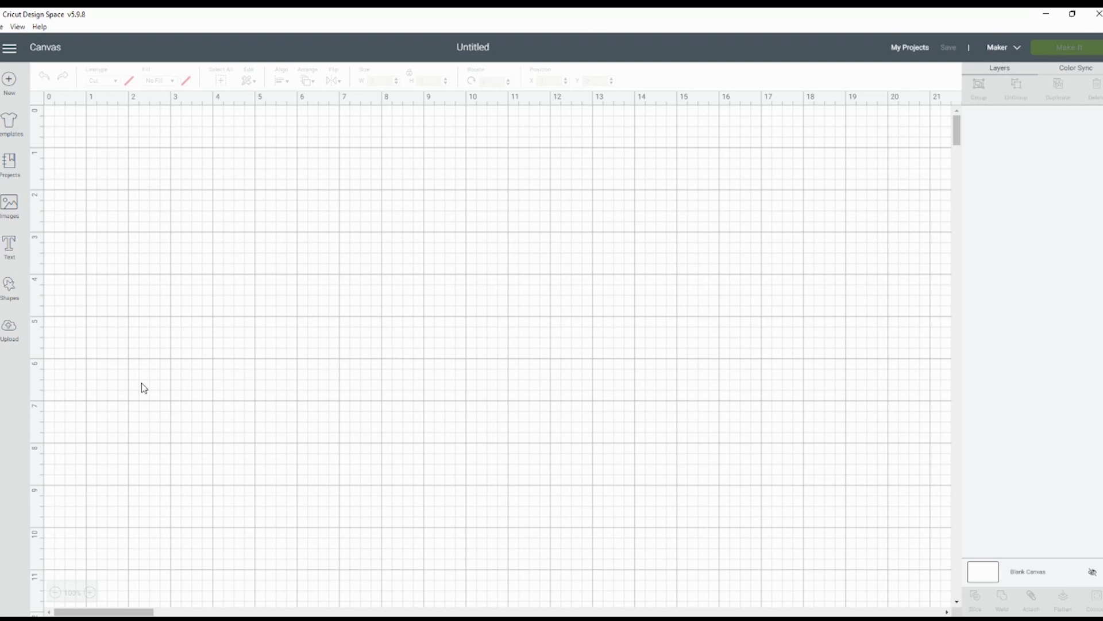
- Insert the uploaded Small Spiral (7.278 x 5.878 in) and move it to the canvas's upper left
{"action": "left_click", "coordinate": [9, 330]}
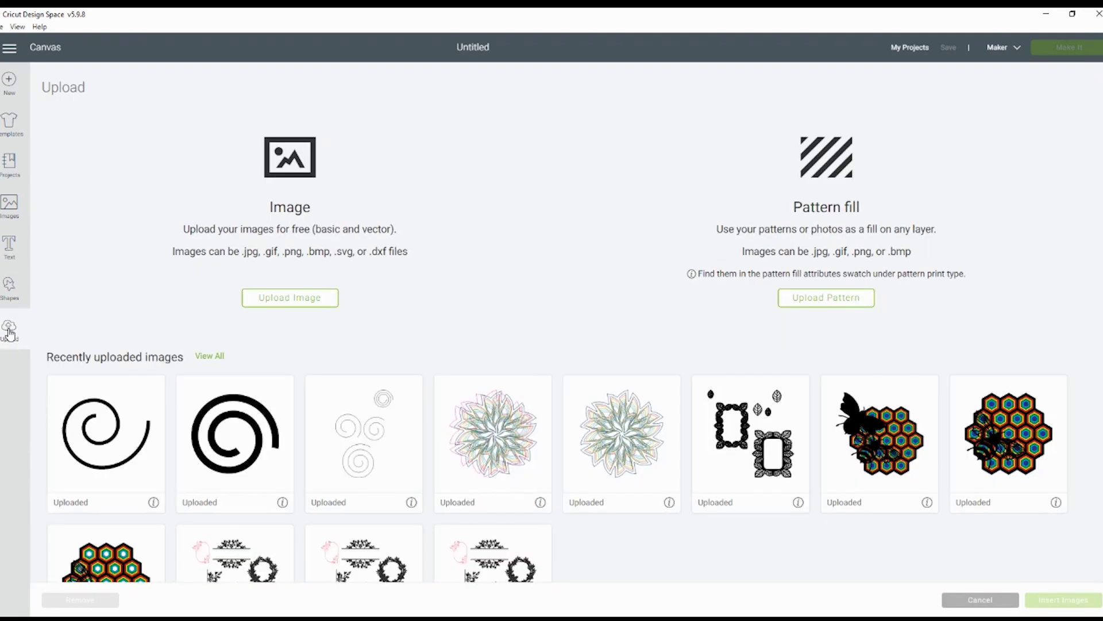
{"action": "left_click", "coordinate": [144, 435]}
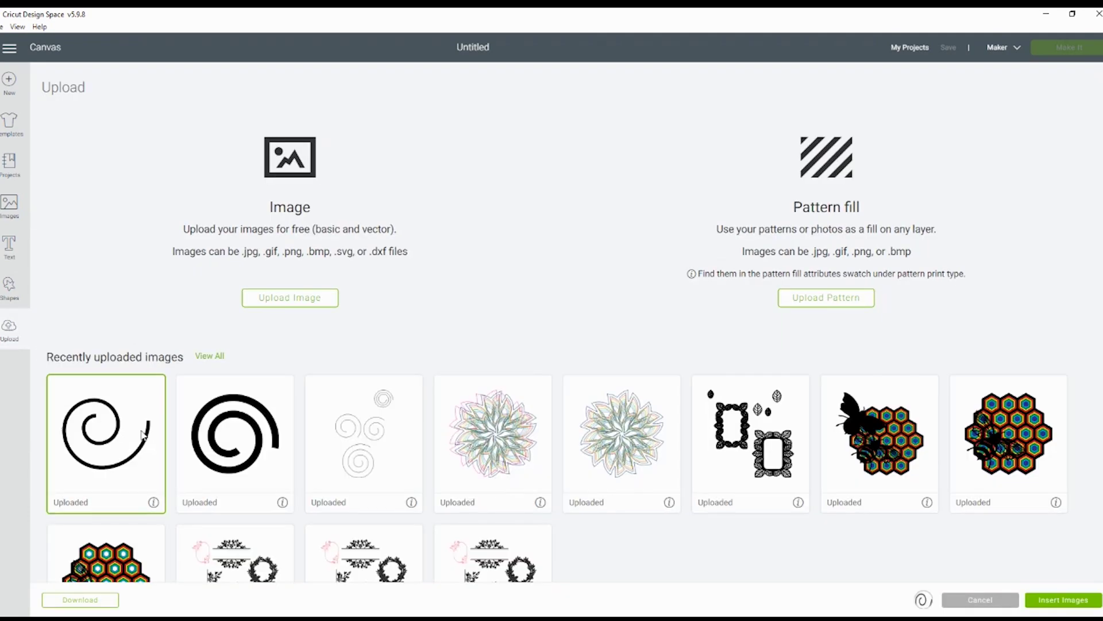
{"action": "left_click", "coordinate": [1063, 599]}
{"action": "left_click_drag", "start_coordinate": [439, 356], "coordinate": [393, 222]}
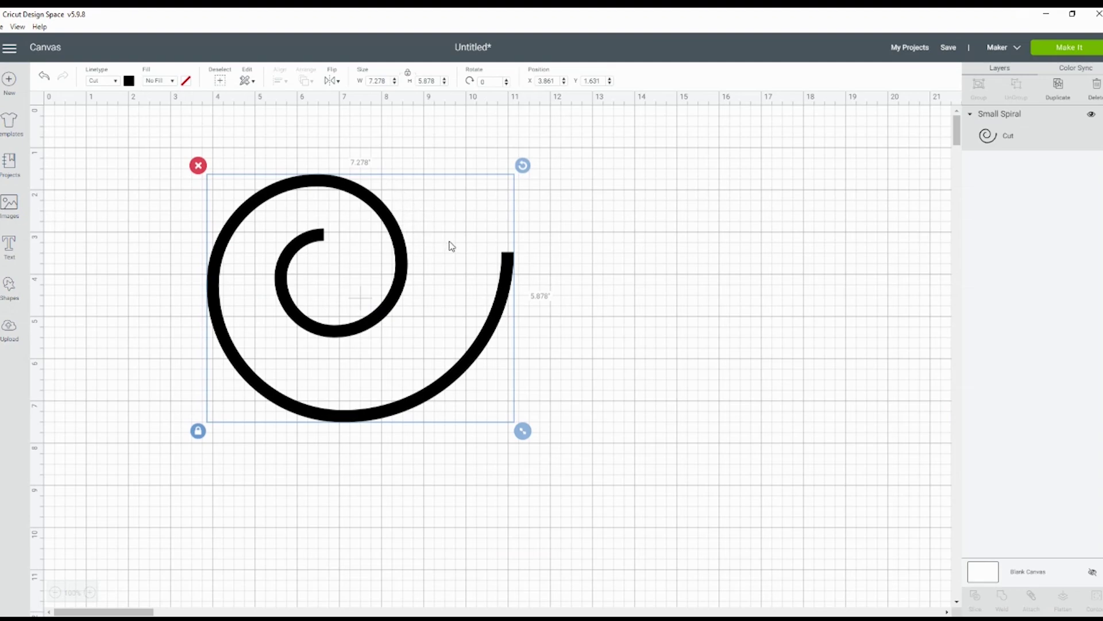
{"action": "left_click_drag", "start_coordinate": [405, 278], "coordinate": [381, 277]}
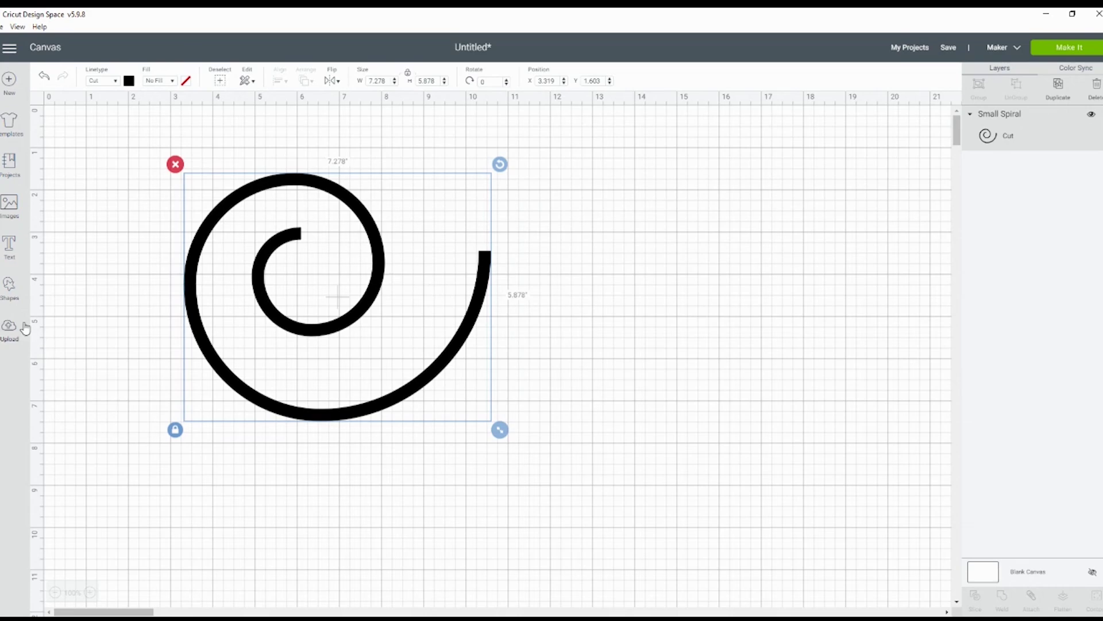
- Add a 3.111-inch circle and place it to the right of the spiral near the top
{"action": "left_click", "coordinate": [9, 284]}
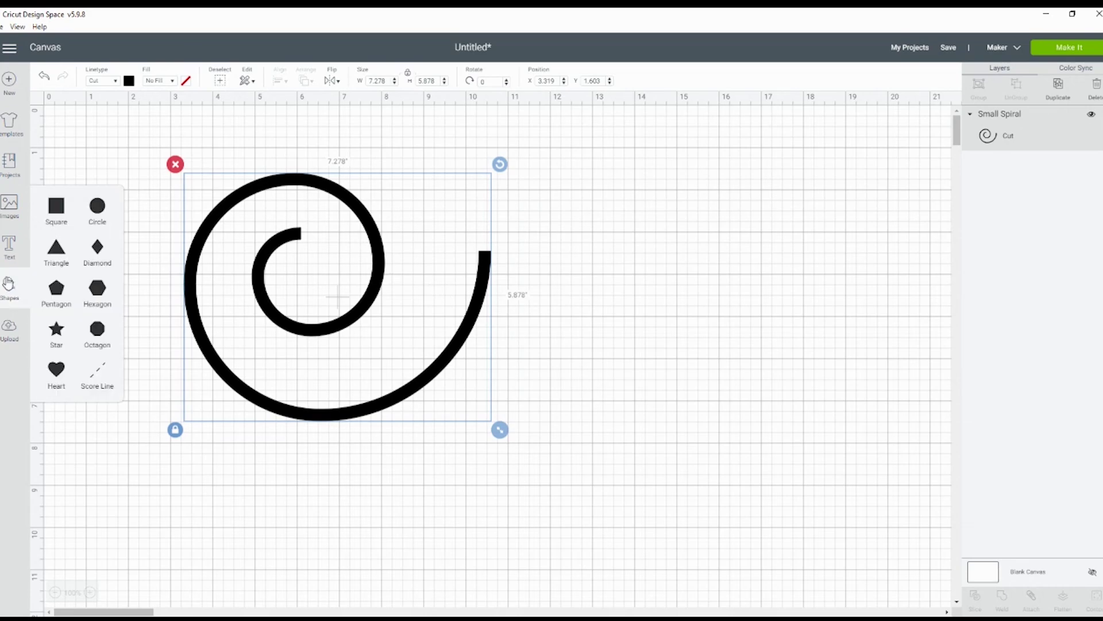
{"action": "left_click", "coordinate": [97, 207]}
{"action": "left_click_drag", "start_coordinate": [318, 349], "coordinate": [668, 239]}
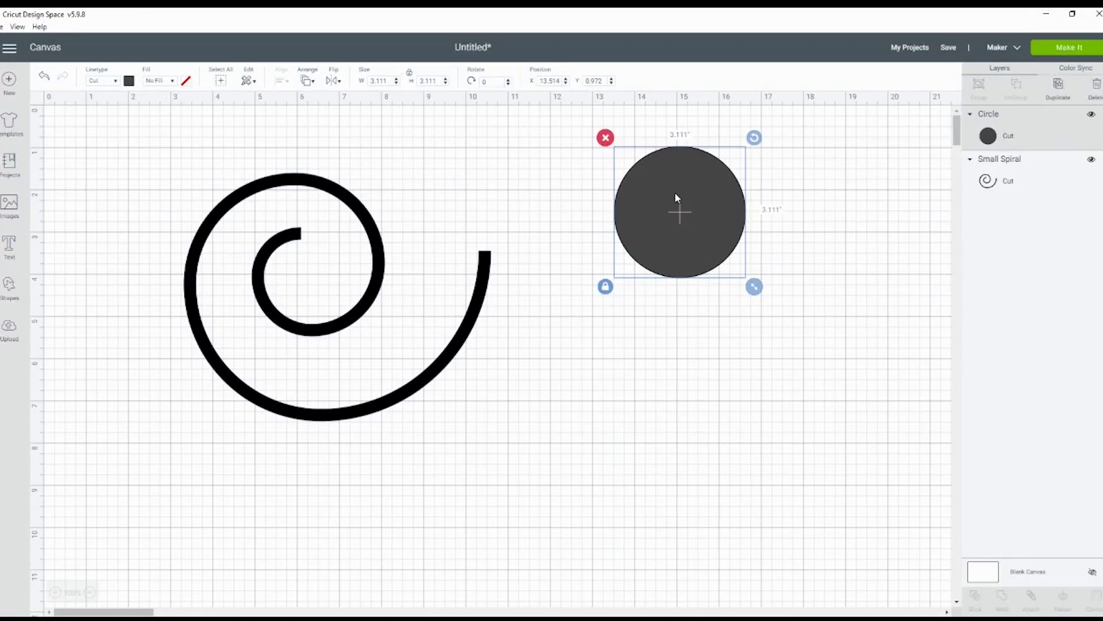
{"action": "left_click_drag", "start_coordinate": [675, 194], "coordinate": [666, 195]}
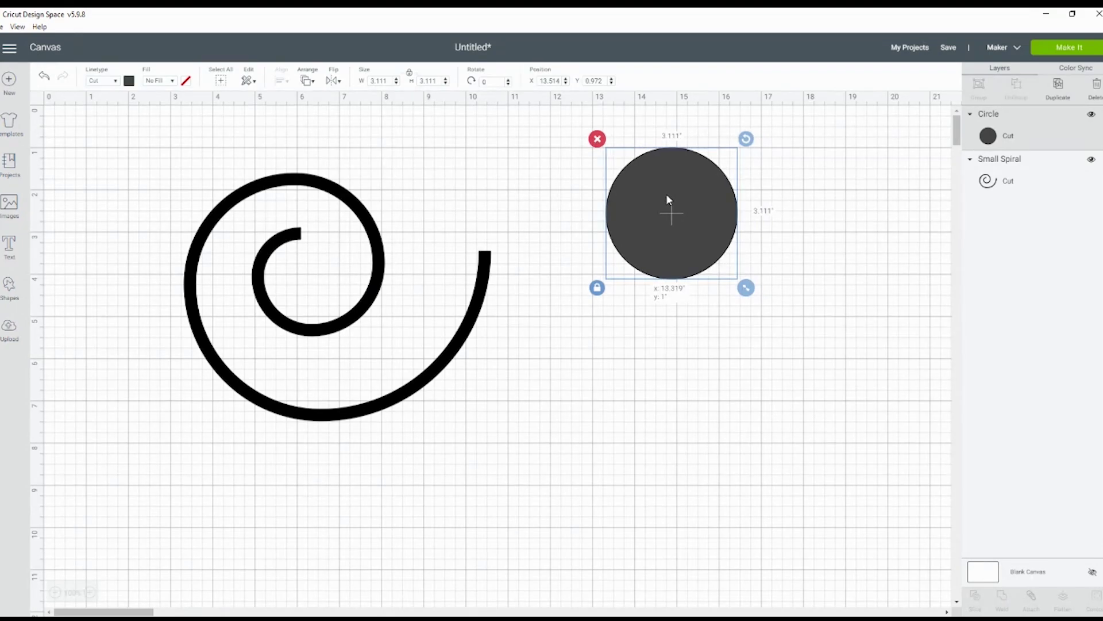
{"action": "left_click_drag", "start_coordinate": [667, 198], "coordinate": [611, 175]}
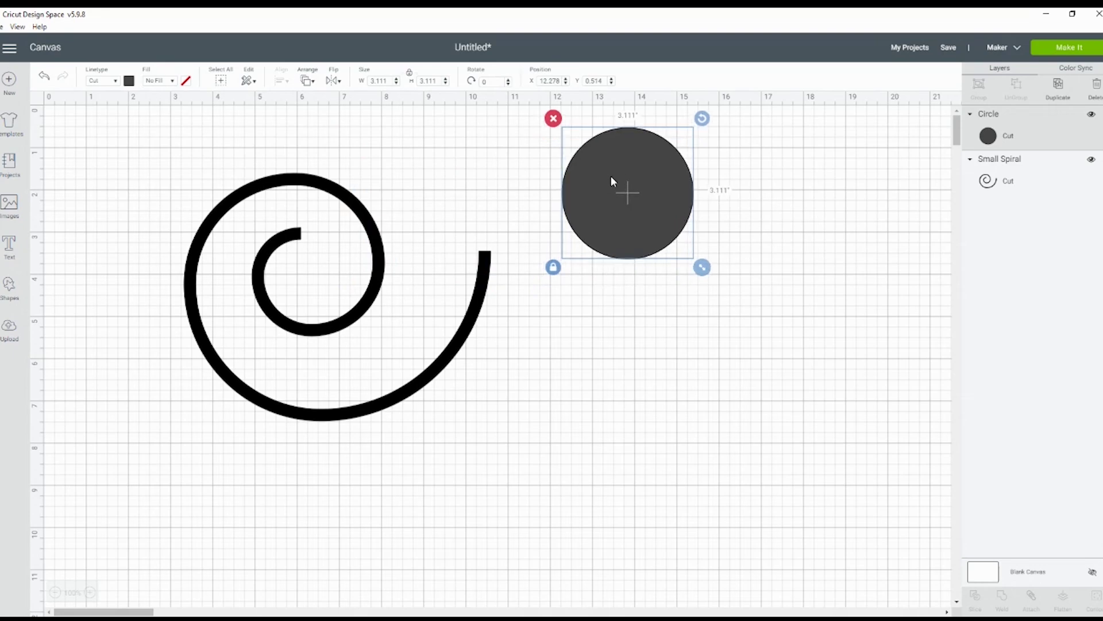
- Add a heart, then unlock proportions to stretch the circle into a tall ellipse and the heart taller
{"action": "left_click", "coordinate": [13, 289]}
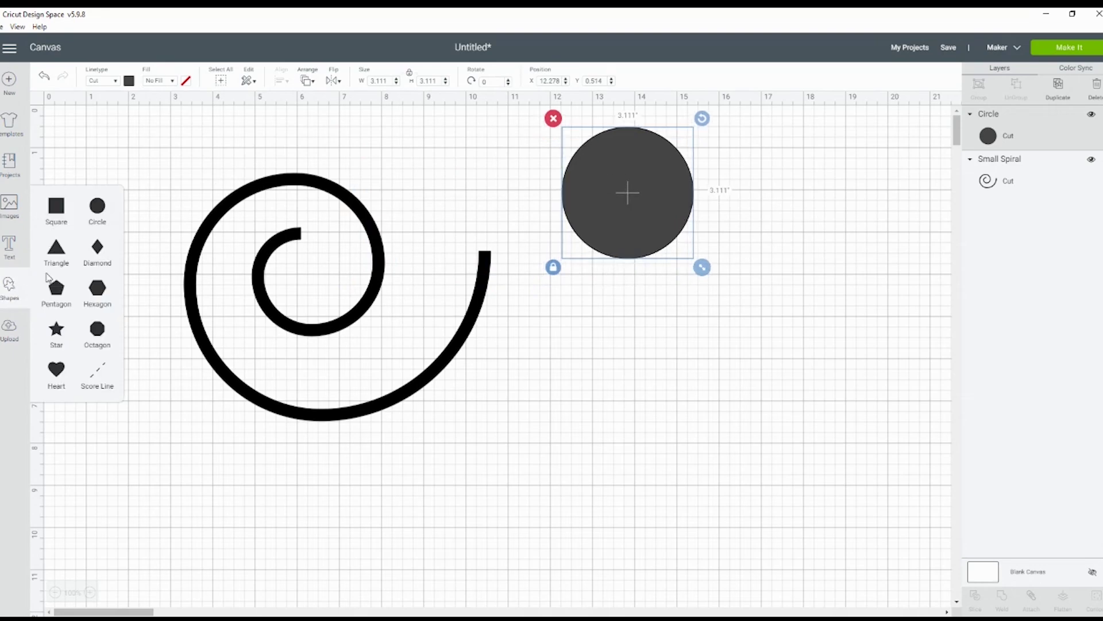
{"action": "left_click", "coordinate": [59, 370]}
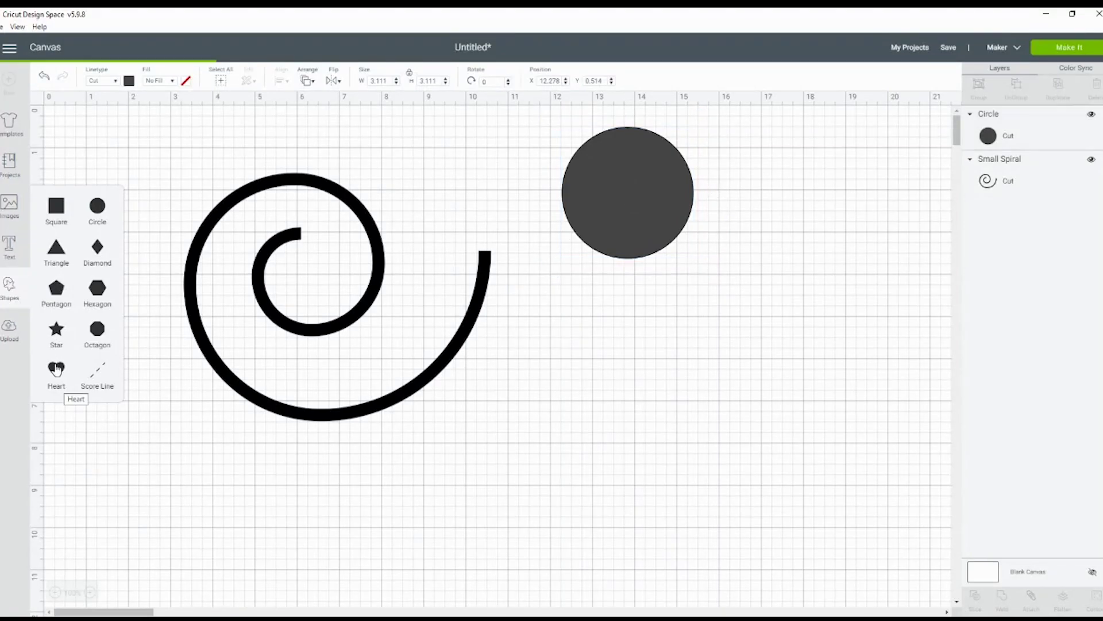
{"action": "left_click_drag", "start_coordinate": [275, 350], "coordinate": [666, 404]}
{"action": "left_click", "coordinate": [615, 196]}
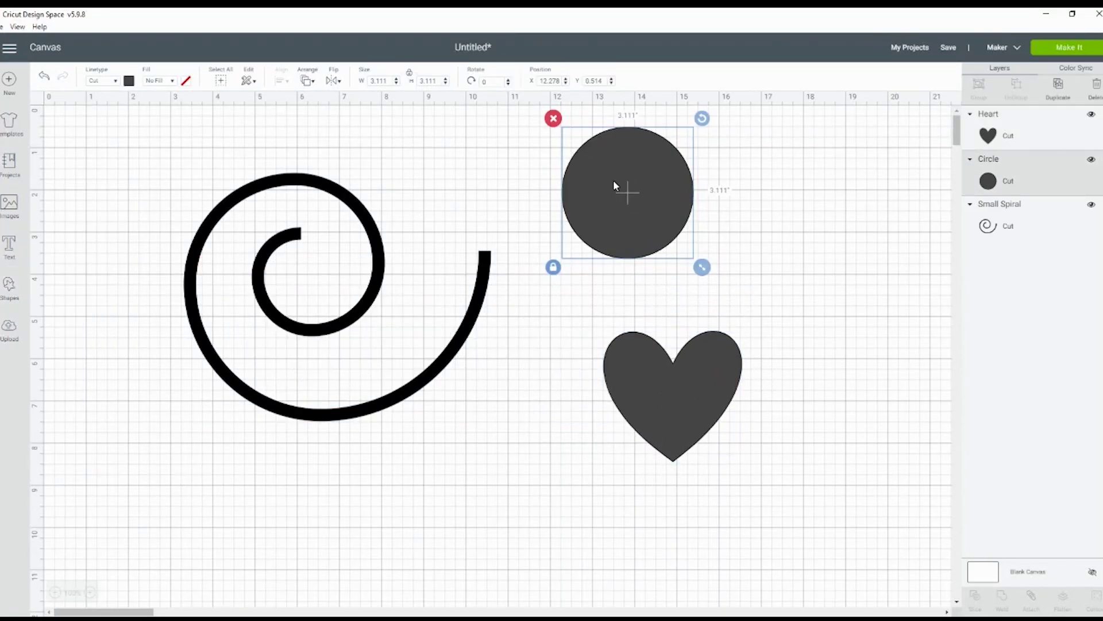
{"action": "left_click", "coordinate": [553, 270]}
{"action": "left_click_drag", "start_coordinate": [704, 270], "coordinate": [647, 304]}
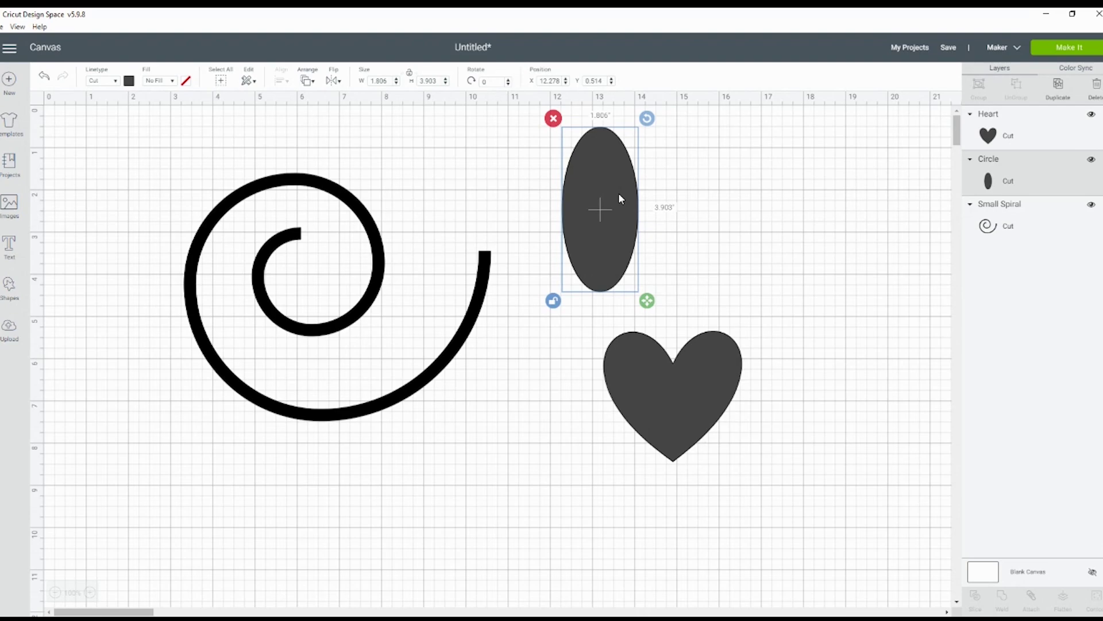
{"action": "left_click_drag", "start_coordinate": [632, 395], "coordinate": [702, 289]}
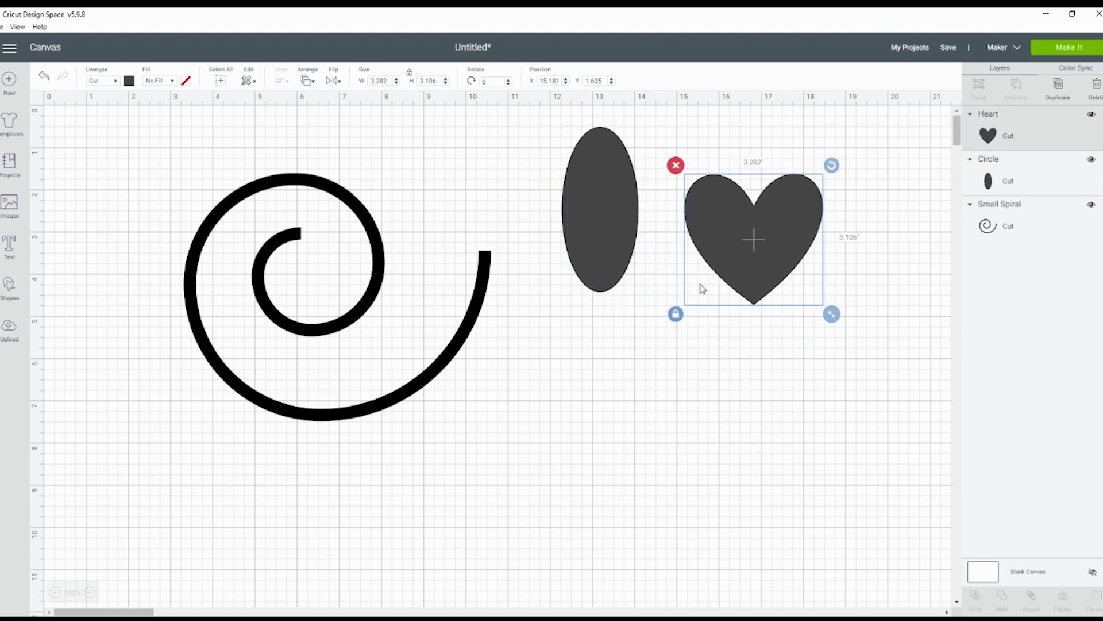
{"action": "left_click", "coordinate": [675, 315]}
{"action": "left_click_drag", "start_coordinate": [831, 314], "coordinate": [804, 400]}
- Slice the heart with a square under its point and move the rounded heart top away
{"action": "left_click", "coordinate": [9, 287]}
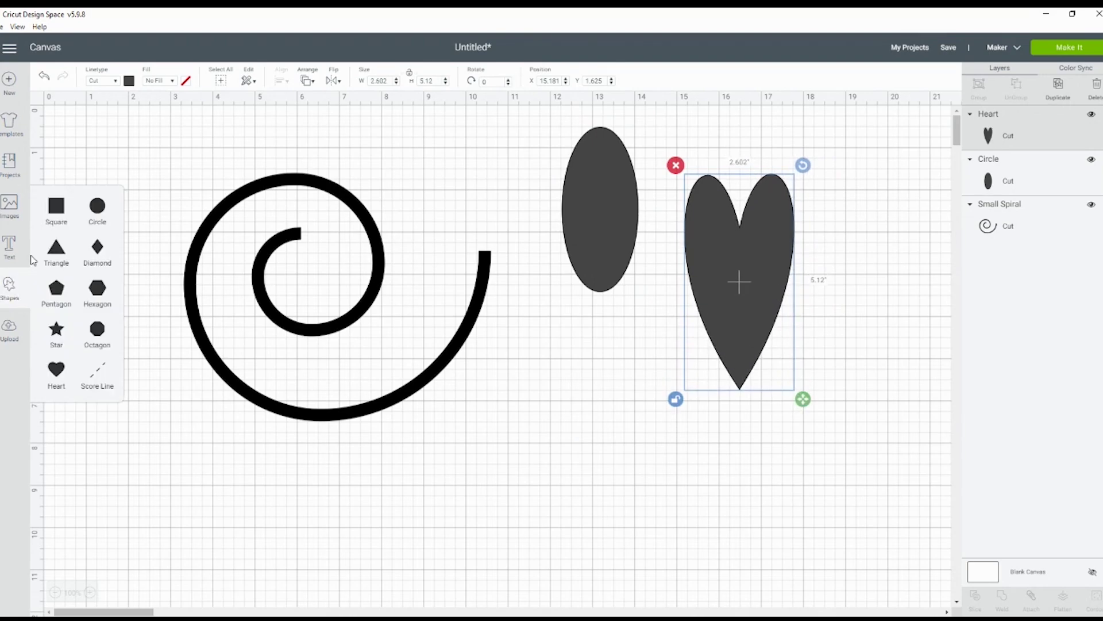
{"action": "left_click", "coordinate": [65, 215]}
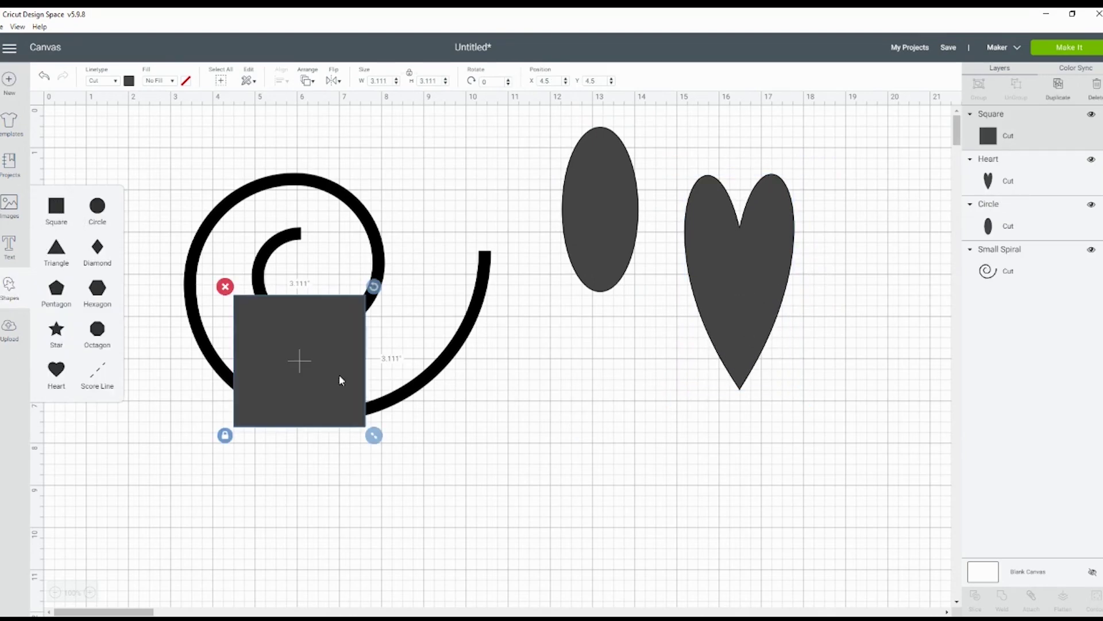
{"action": "left_click_drag", "start_coordinate": [339, 374], "coordinate": [780, 418]}
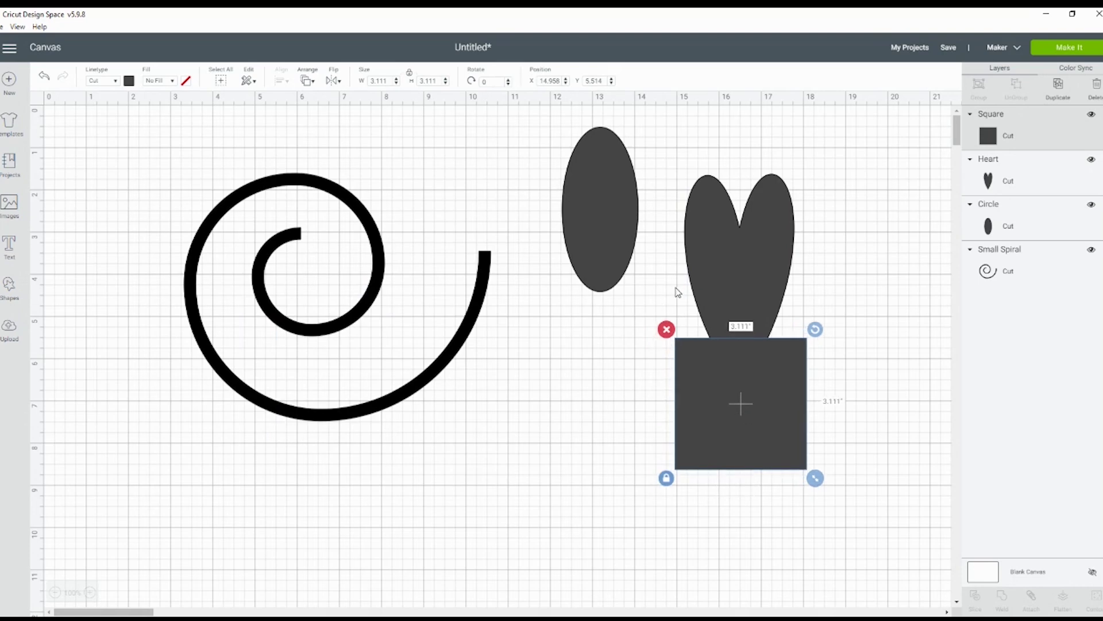
{"action": "left_click_drag", "start_coordinate": [676, 292], "coordinate": [805, 419]}
{"action": "left_click", "coordinate": [977, 597]}
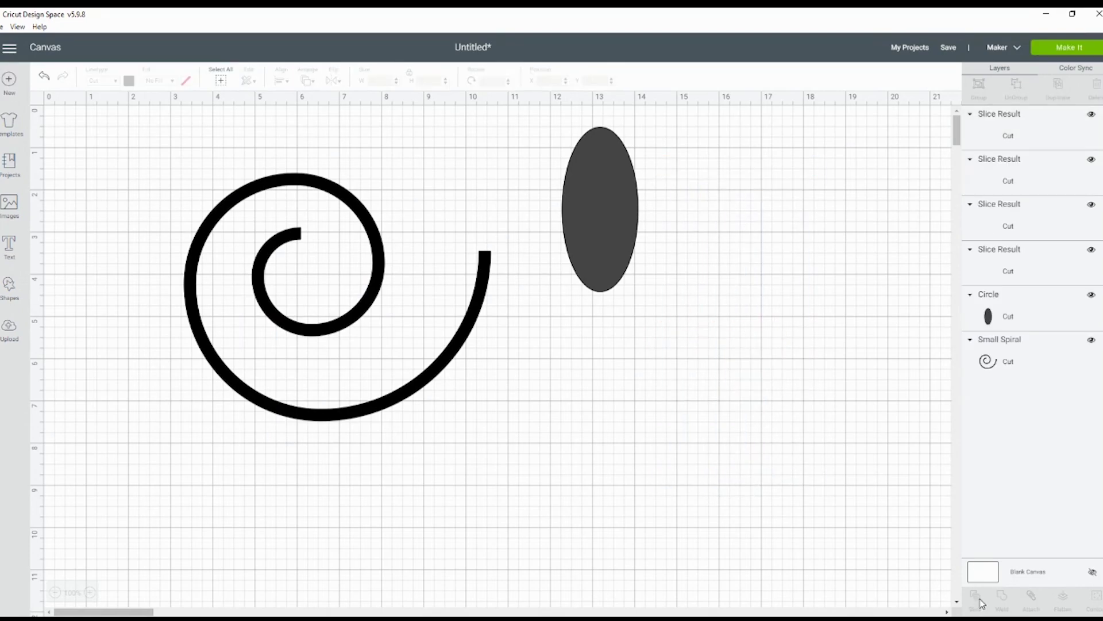
{"action": "left_click_drag", "start_coordinate": [725, 268], "coordinate": [759, 209]}
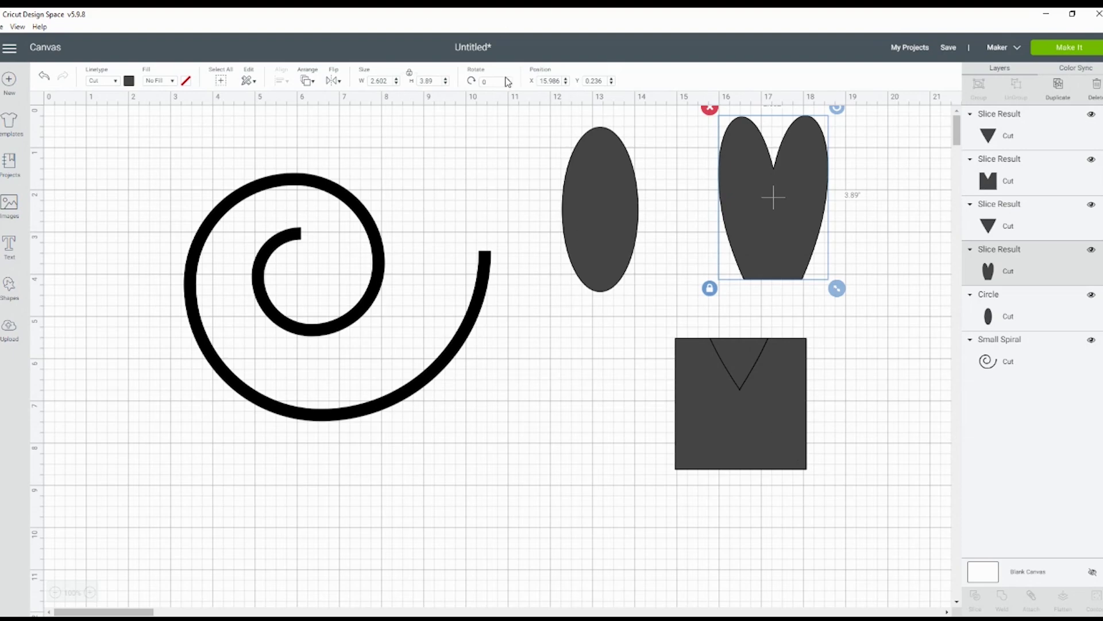
- Overlap the ellipse on the heart petal and place a 1.194-inch circle at the spiral's inner end
{"action": "left_click_drag", "start_coordinate": [594, 226], "coordinate": [757, 237]}
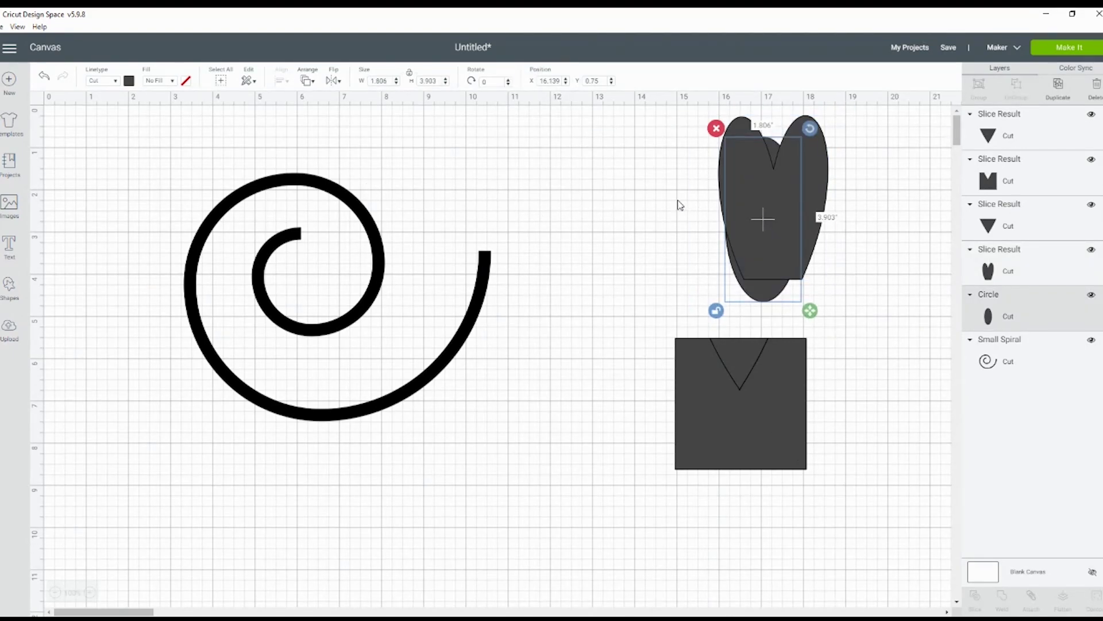
{"action": "left_click", "coordinate": [9, 288]}
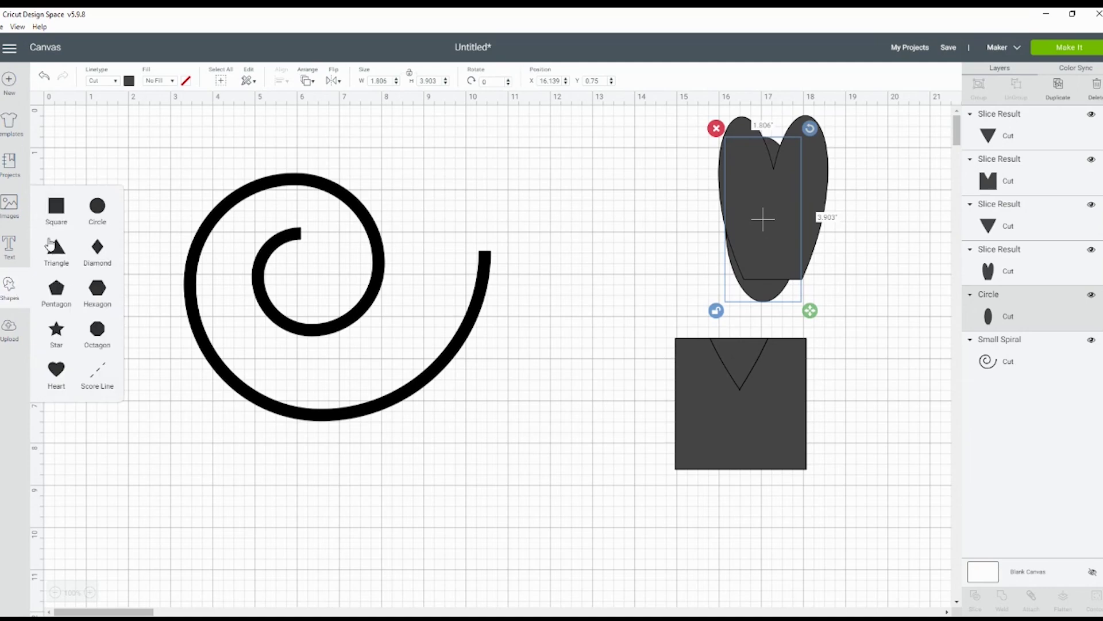
{"action": "left_click", "coordinate": [97, 207]}
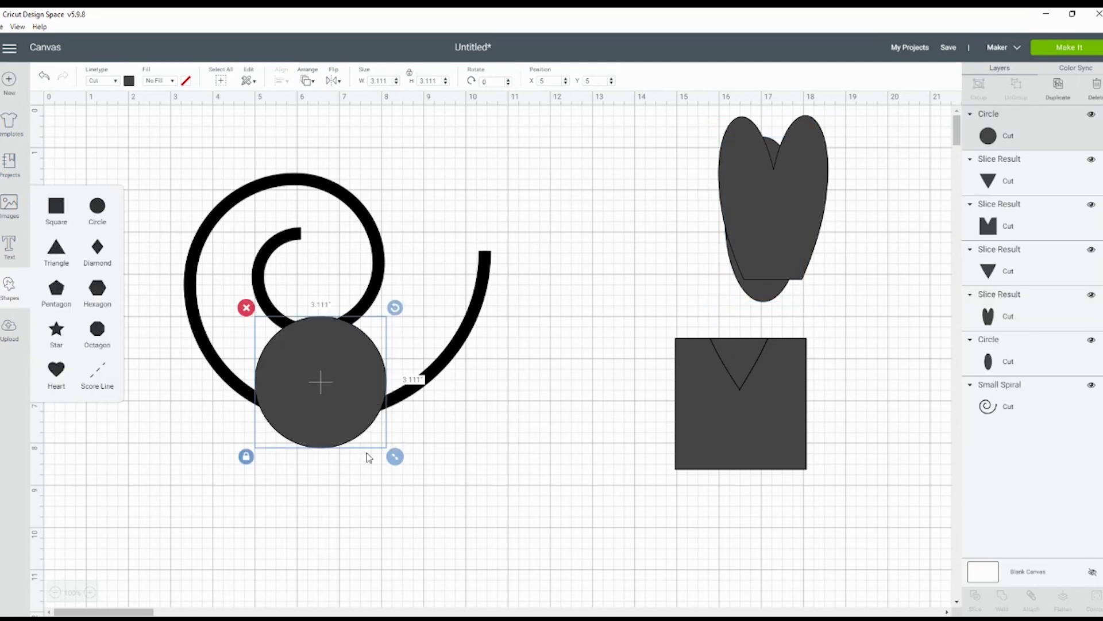
{"action": "left_click_drag", "start_coordinate": [394, 456], "coordinate": [325, 386]}
{"action": "left_click_drag", "start_coordinate": [294, 338], "coordinate": [275, 229]}
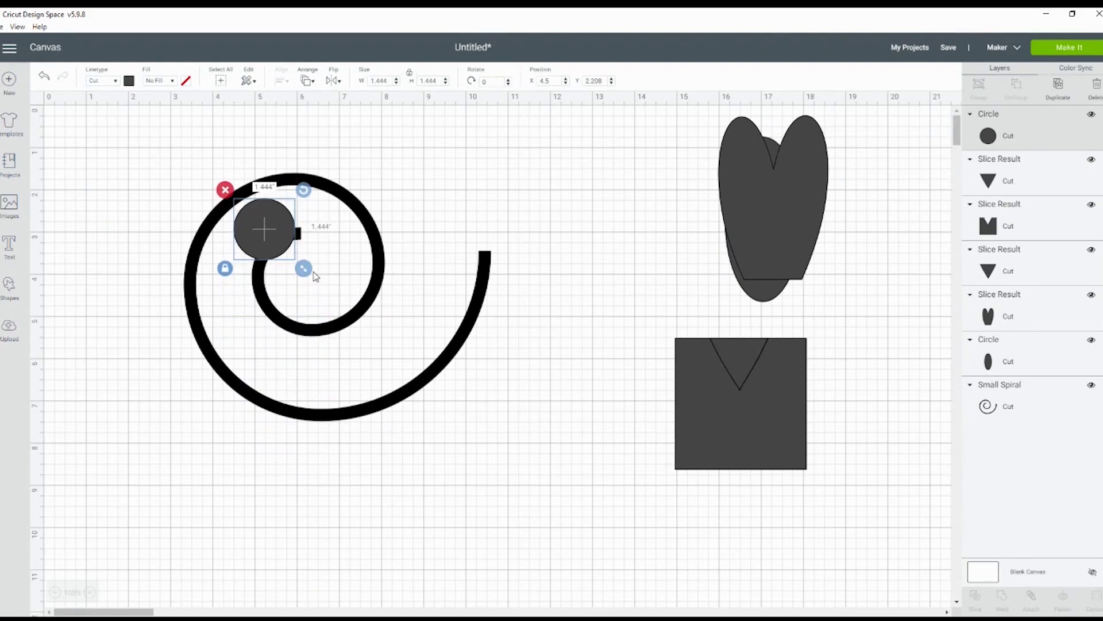
{"action": "left_click_drag", "start_coordinate": [304, 269], "coordinate": [288, 226]}
- Duplicate the small circle and place the copies around the spiral's left side, lower curve and right
{"action": "left_click", "coordinate": [1058, 86]}
{"action": "left_click", "coordinate": [1058, 86]}
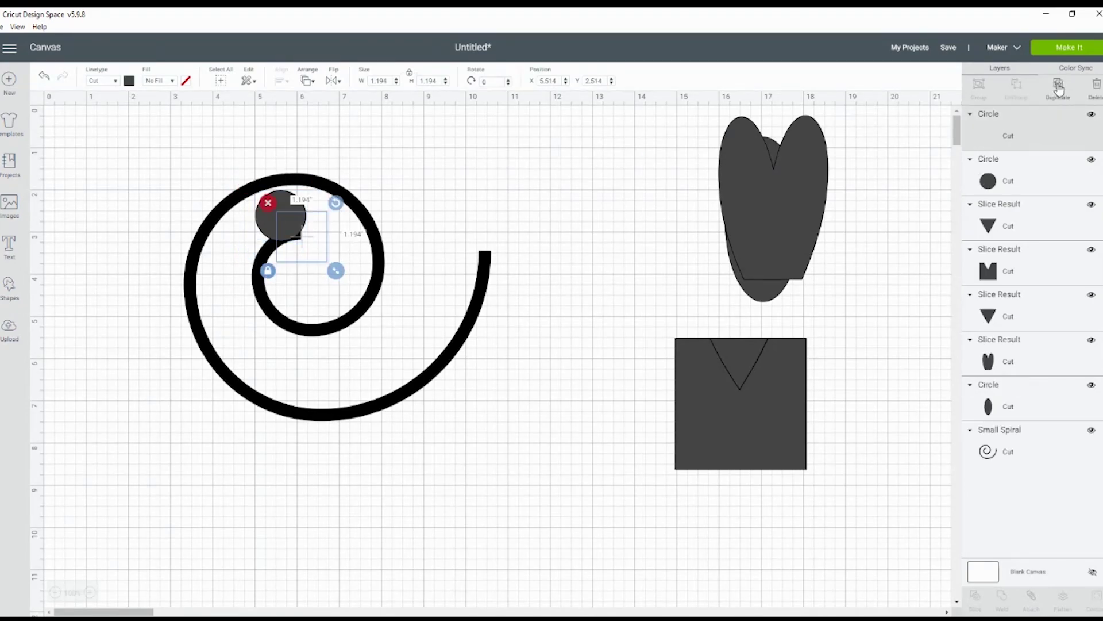
{"action": "left_click", "coordinate": [1058, 86]}
{"action": "left_click", "coordinate": [1058, 86]}
{"action": "left_click", "coordinate": [1058, 86]}
{"action": "left_click", "coordinate": [1058, 87]}
{"action": "left_click", "coordinate": [1058, 86]}
{"action": "left_click", "coordinate": [1058, 86]}
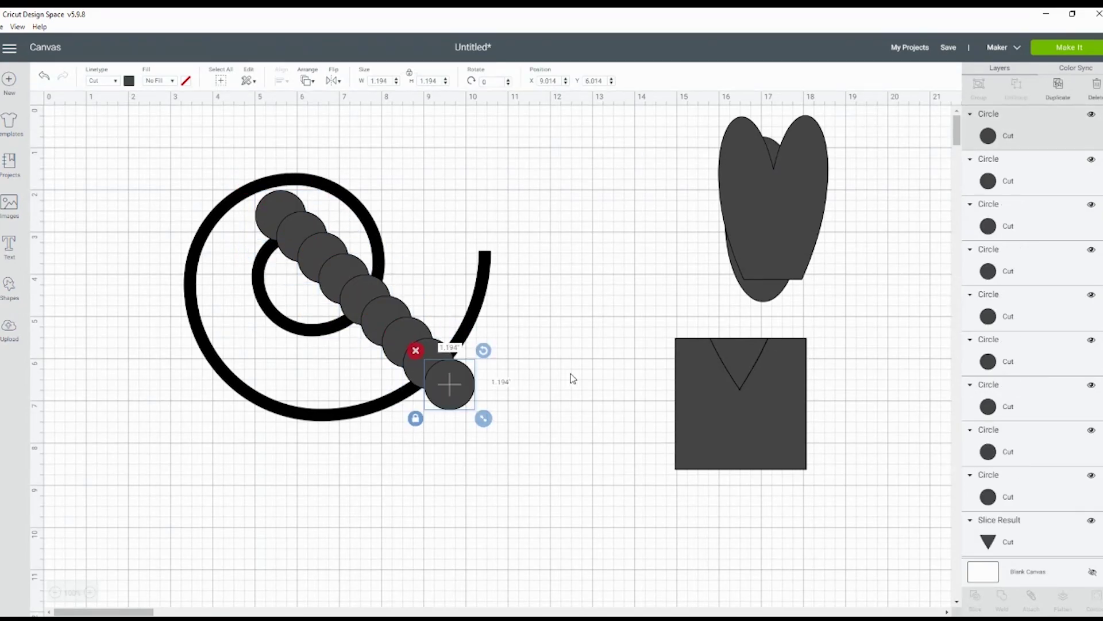
{"action": "left_click", "coordinate": [488, 386]}
{"action": "left_click_drag", "start_coordinate": [454, 385], "coordinate": [250, 246]}
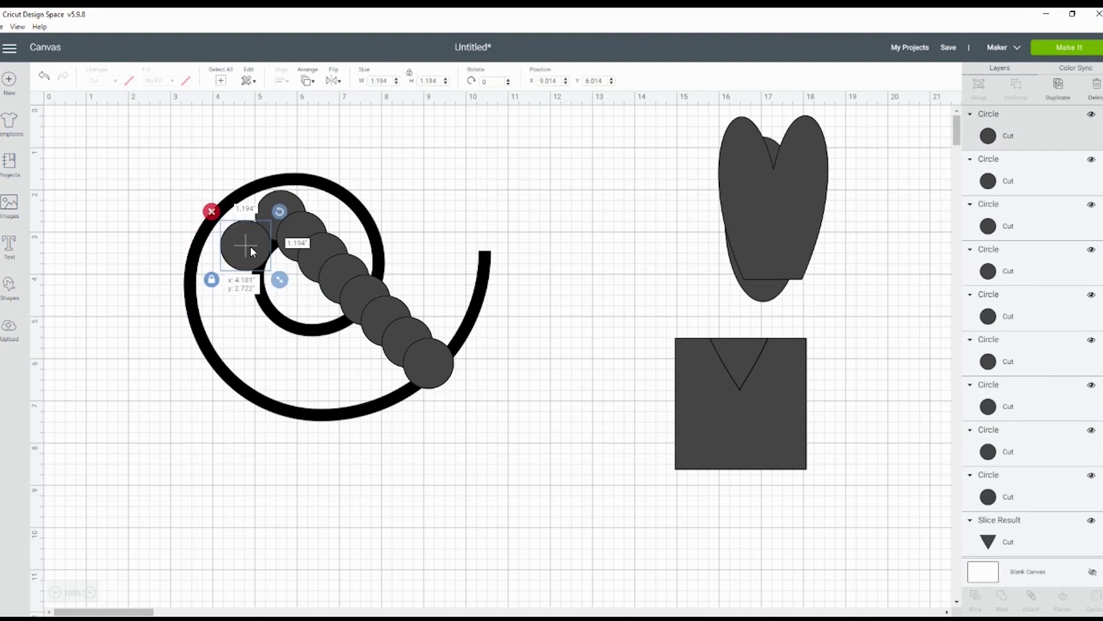
{"action": "left_click_drag", "start_coordinate": [445, 374], "coordinate": [253, 301]}
{"action": "left_click_drag", "start_coordinate": [396, 334], "coordinate": [297, 354]}
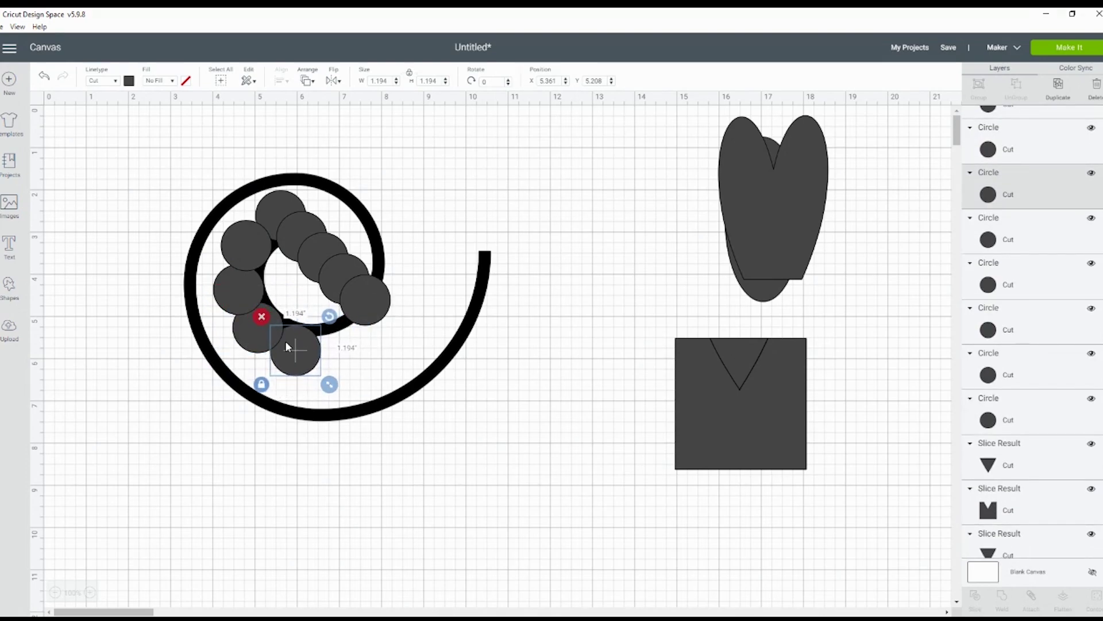
{"action": "left_click_drag", "start_coordinate": [384, 312], "coordinate": [336, 356]}
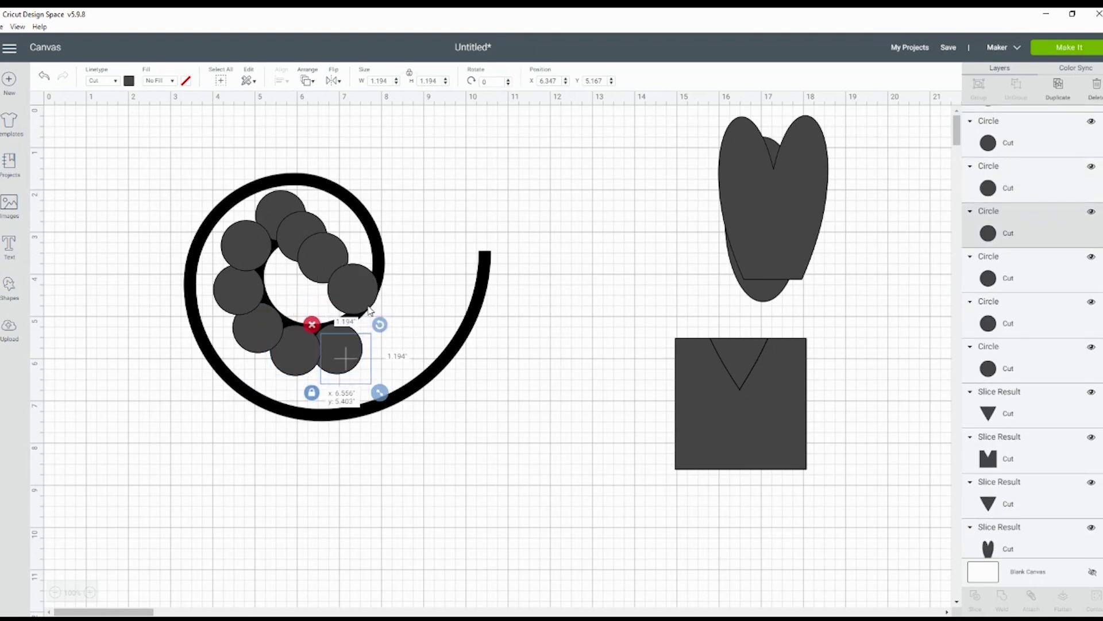
{"action": "left_click_drag", "start_coordinate": [347, 282], "coordinate": [376, 331]}
{"action": "left_click_drag", "start_coordinate": [321, 262], "coordinate": [396, 286]}
{"action": "left_click_drag", "start_coordinate": [301, 236], "coordinate": [401, 252]}
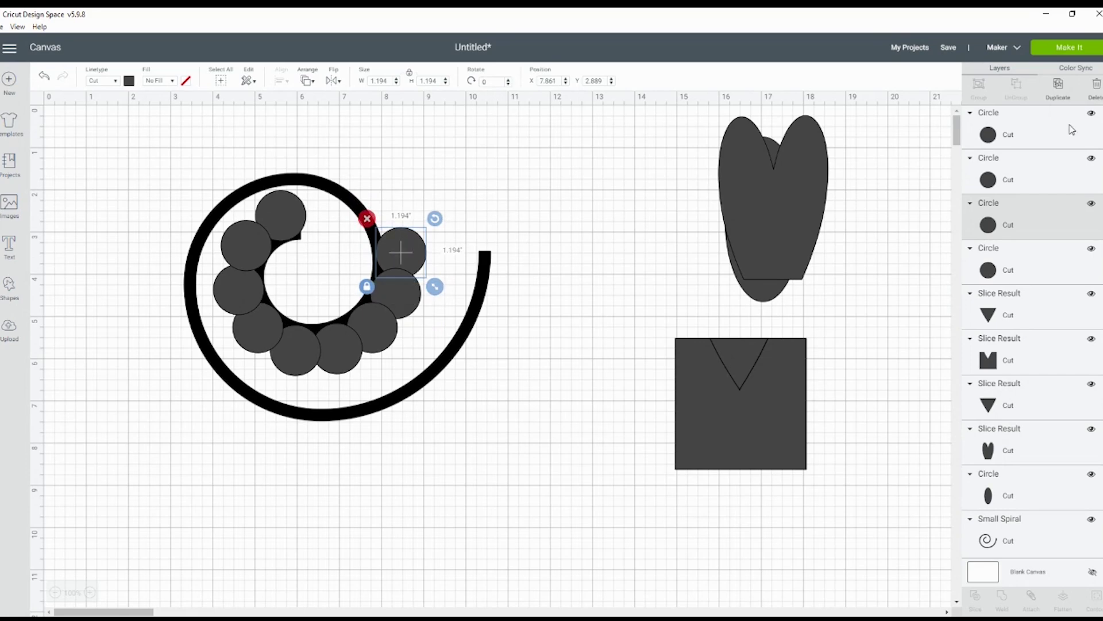
- Make four more circle copies and line them up the spiral's outer arm to the ring's top
{"action": "left_click", "coordinate": [1059, 85]}
{"action": "left_click", "coordinate": [1059, 85]}
{"action": "left_click", "coordinate": [1059, 85]}
{"action": "left_click", "coordinate": [1059, 85]}
{"action": "left_click", "coordinate": [1059, 85]}
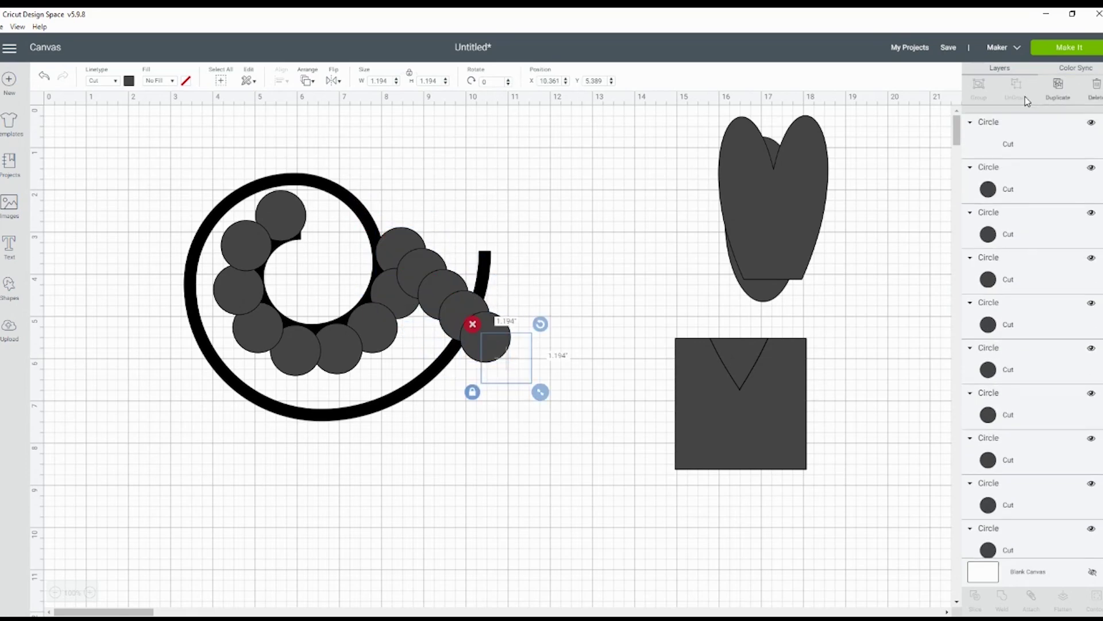
{"action": "left_click", "coordinate": [1059, 85]}
{"action": "left_click_drag", "start_coordinate": [529, 364], "coordinate": [393, 221]}
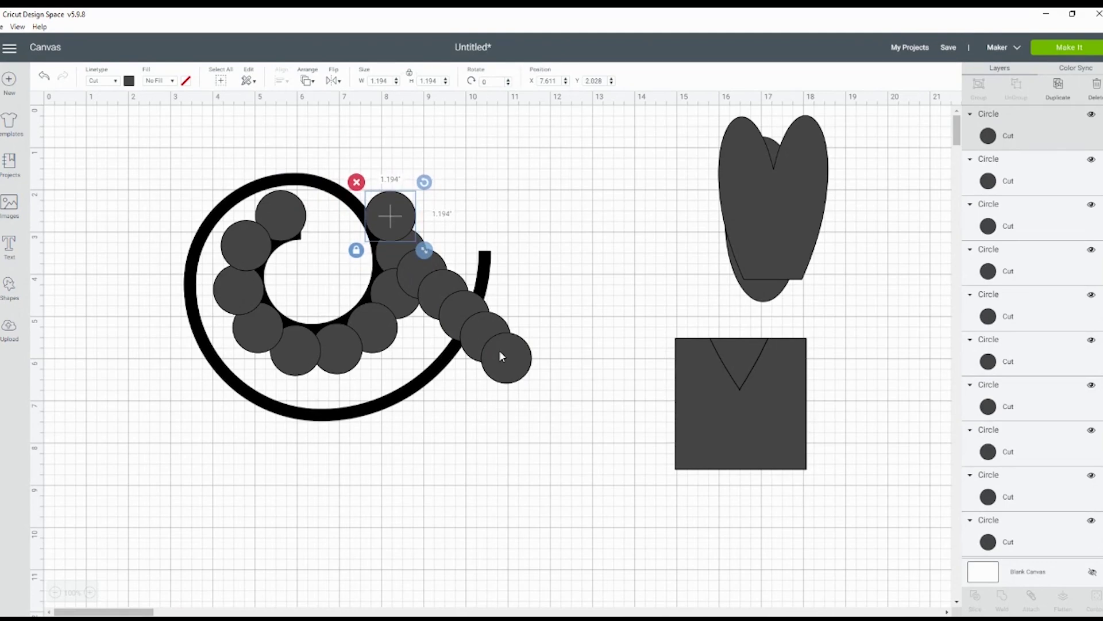
{"action": "left_click_drag", "start_coordinate": [499, 350], "coordinate": [366, 183]}
{"action": "left_click_drag", "start_coordinate": [477, 332], "coordinate": [337, 156]}
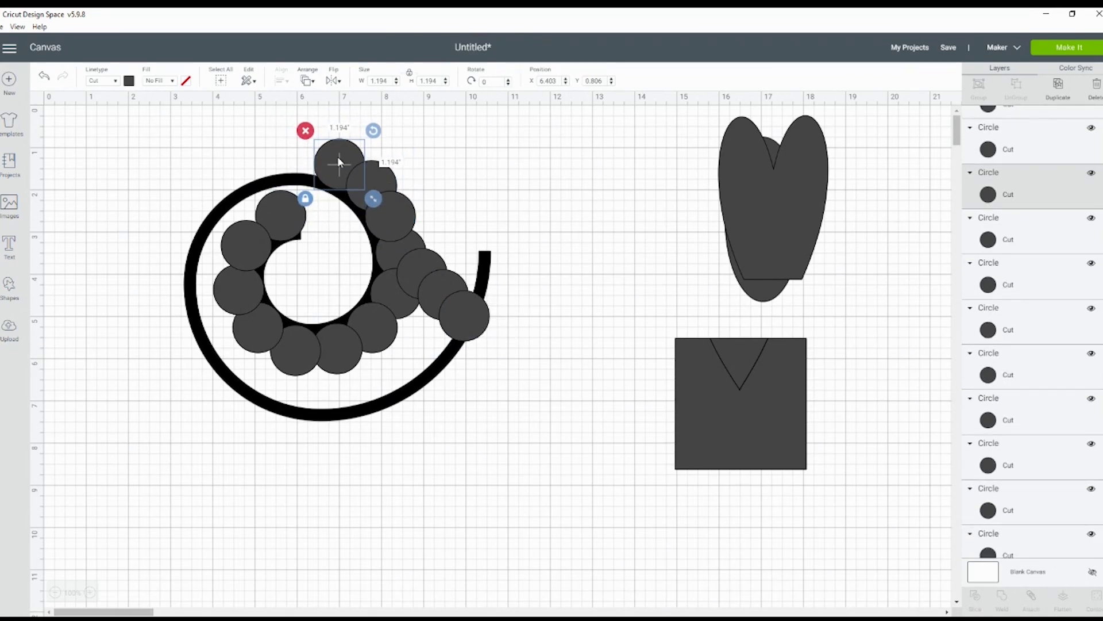
{"action": "left_click_drag", "start_coordinate": [454, 308], "coordinate": [296, 147]}
{"action": "left_click_drag", "start_coordinate": [434, 284], "coordinate": [261, 147]}
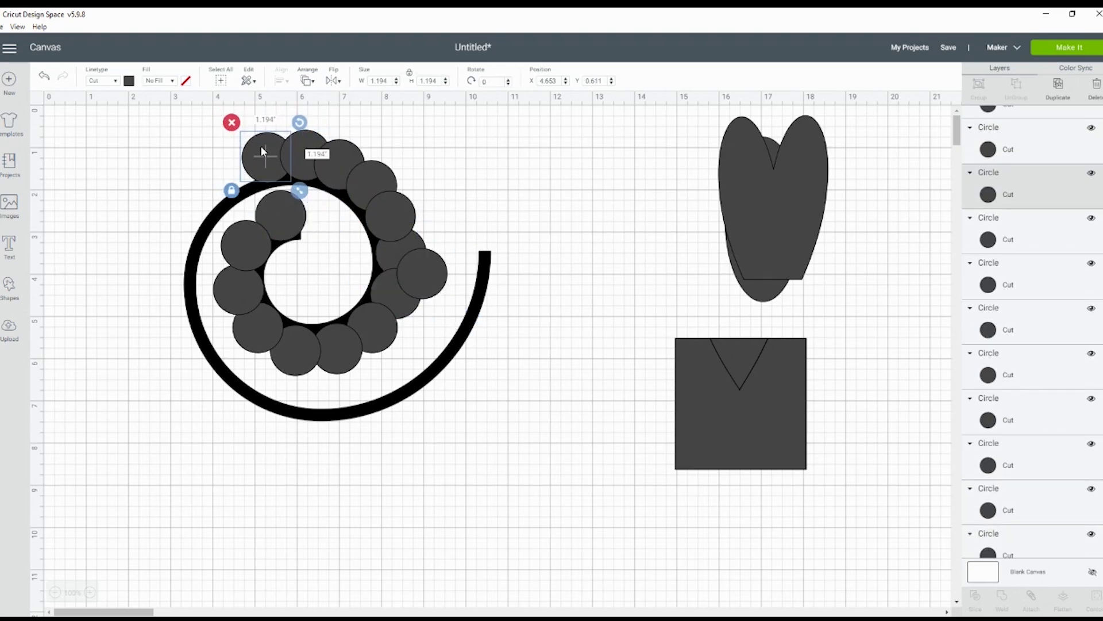
{"action": "left_click_drag", "start_coordinate": [440, 271], "coordinate": [277, 154]}
- Duplicate the leftmost top circle and continue the chain down the spiral's left side
{"action": "left_click", "coordinate": [233, 171]}
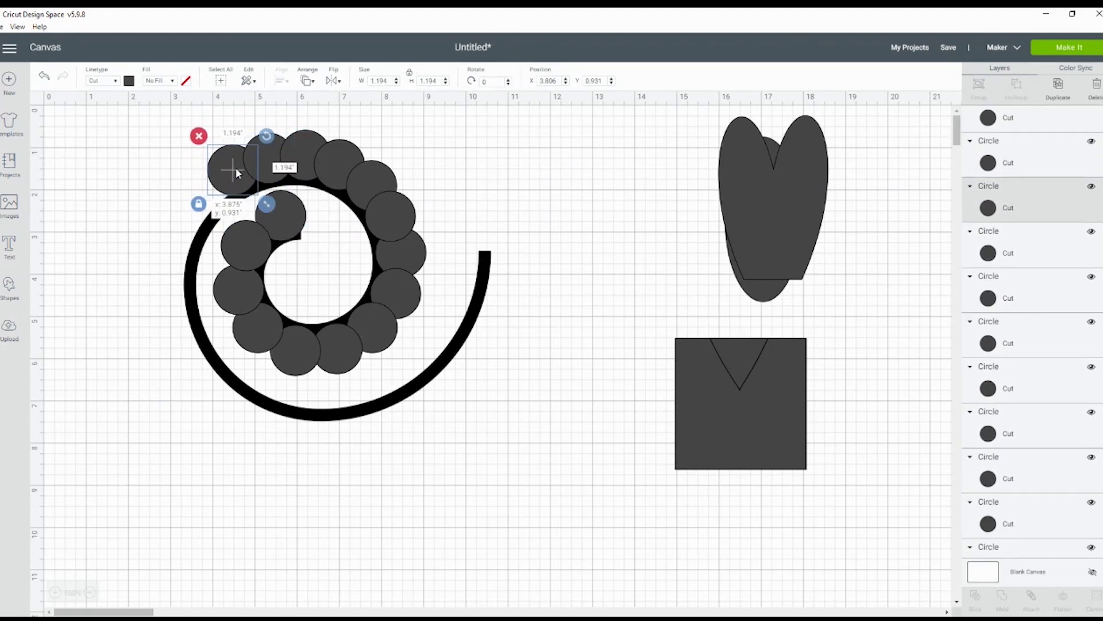
{"action": "left_click", "coordinate": [1049, 86]}
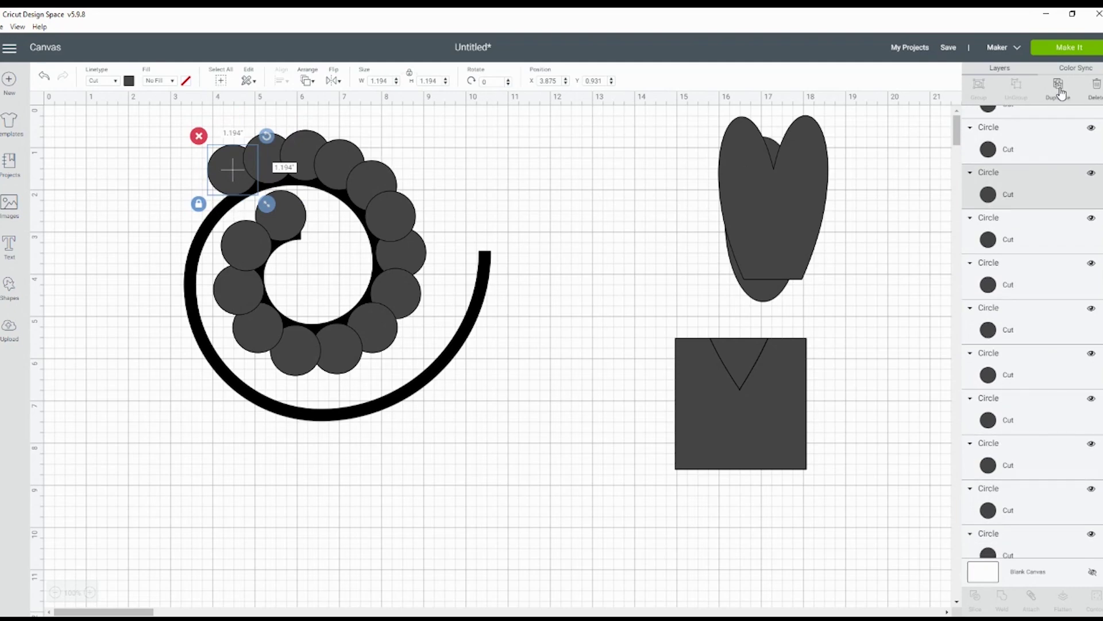
{"action": "left_click_drag", "start_coordinate": [335, 247], "coordinate": [218, 187]}
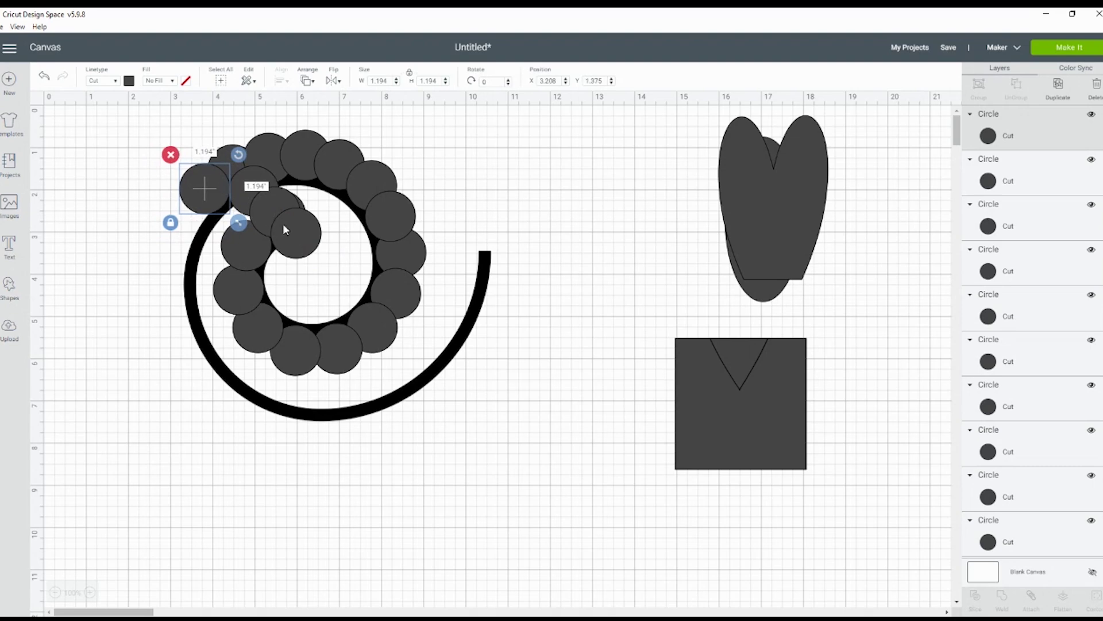
{"action": "left_click_drag", "start_coordinate": [282, 223], "coordinate": [165, 248]}
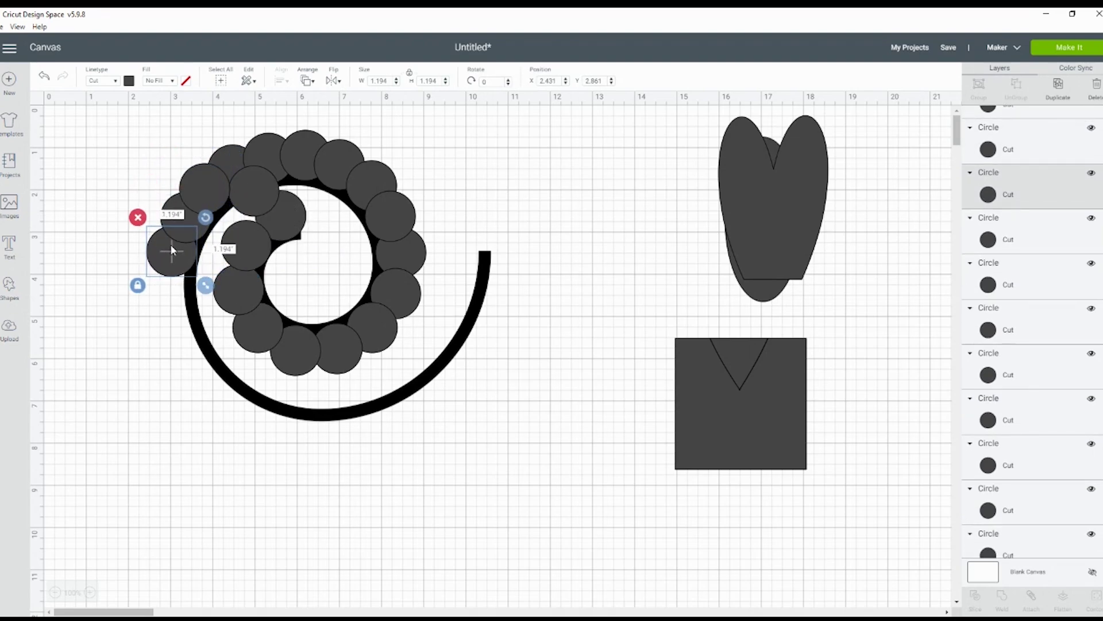
{"action": "left_click_drag", "start_coordinate": [243, 192], "coordinate": [168, 291]}
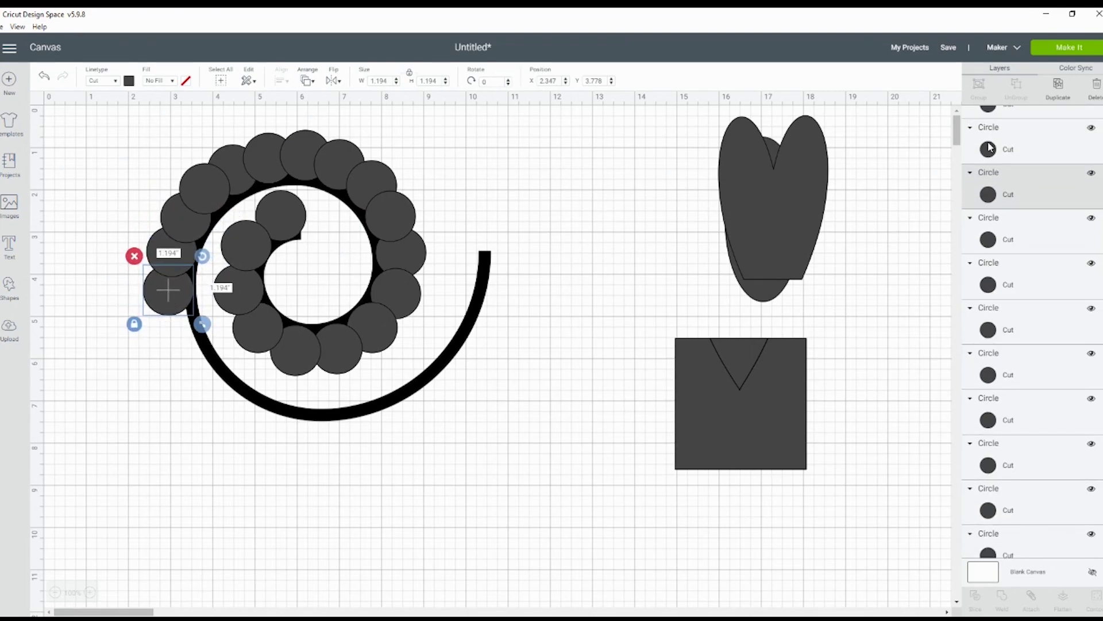
- Add three more circle copies and place them down the left side toward the spiral's bottom
{"action": "left_click", "coordinate": [1059, 87]}
{"action": "left_click", "coordinate": [1059, 87]}
{"action": "left_click", "coordinate": [1059, 87]}
{"action": "left_click", "coordinate": [1059, 88]}
{"action": "left_click", "coordinate": [1059, 87]}
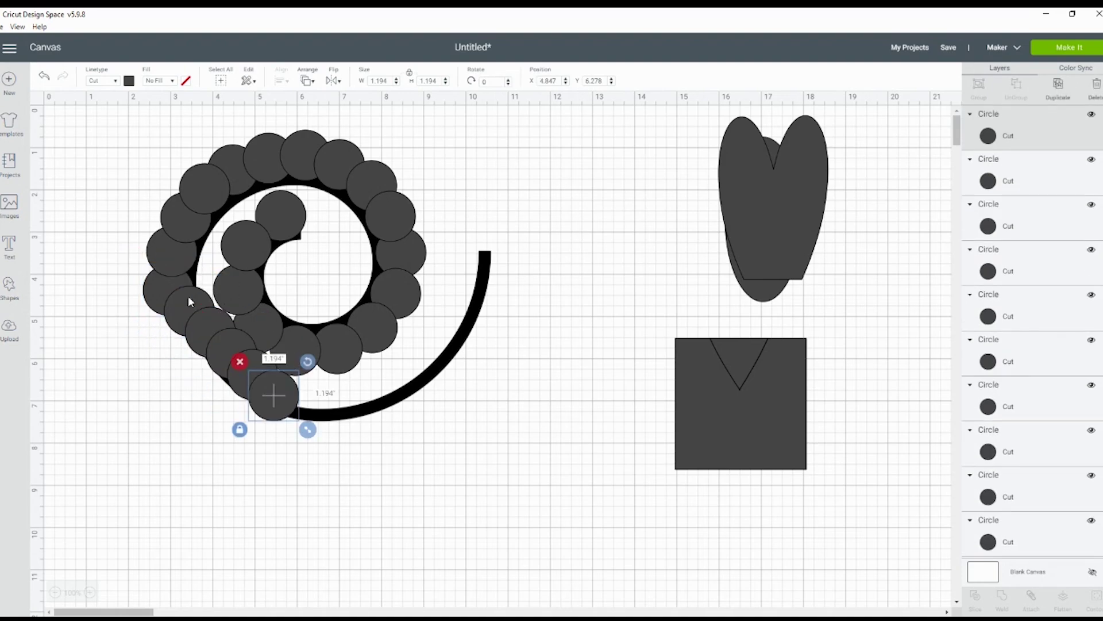
{"action": "left_click_drag", "start_coordinate": [189, 300], "coordinate": [171, 325]}
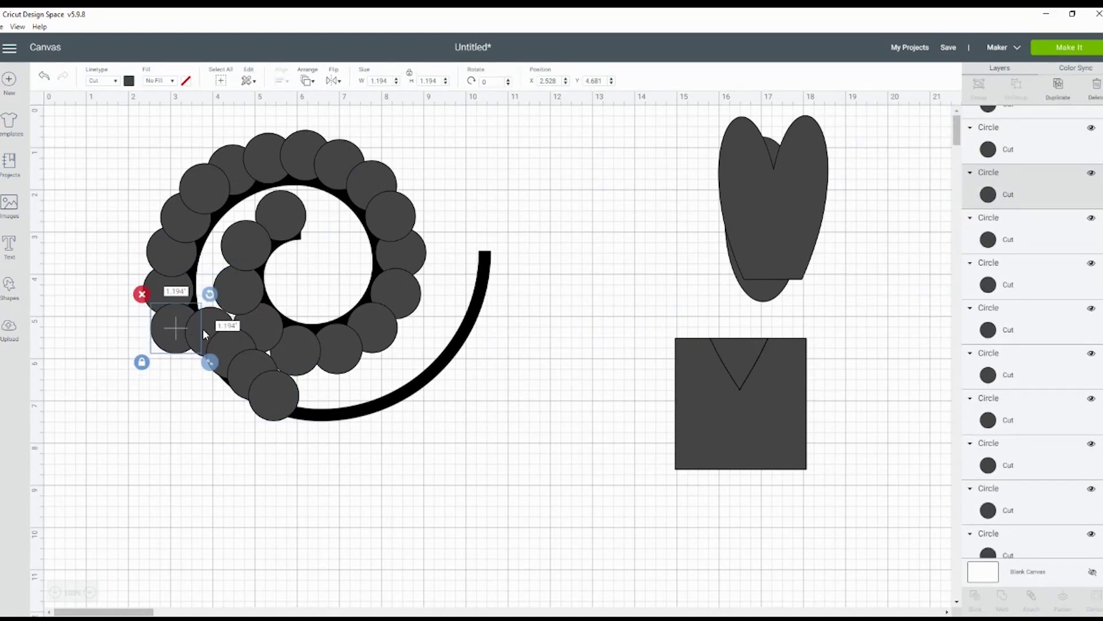
{"action": "left_click_drag", "start_coordinate": [261, 396], "coordinate": [182, 354]}
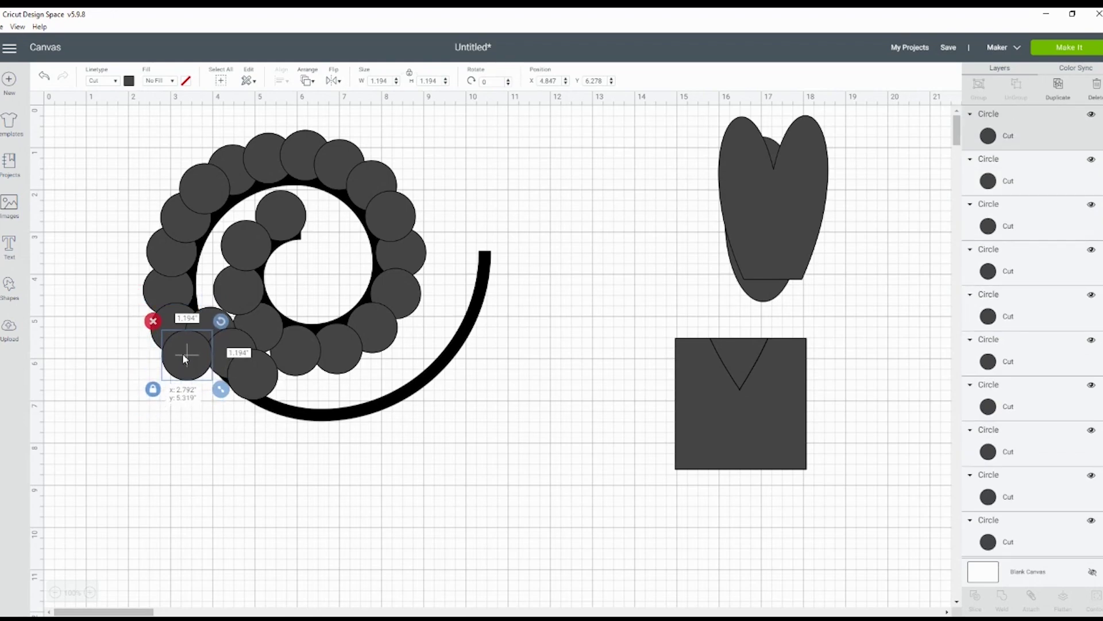
{"action": "left_click_drag", "start_coordinate": [207, 318], "coordinate": [281, 431]}
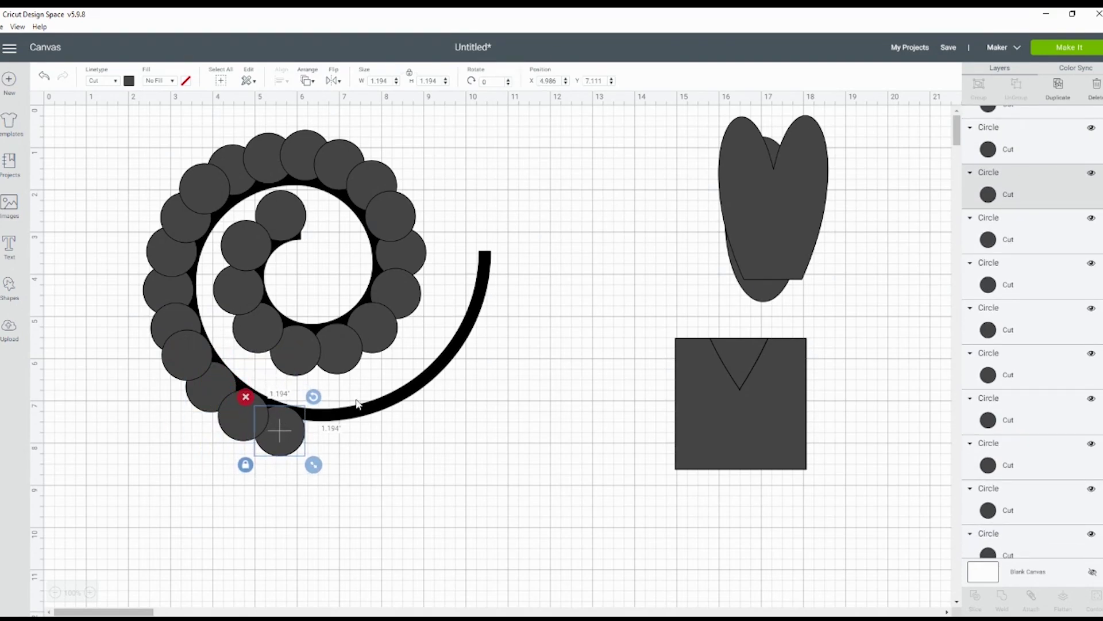
- Add a square and position it over the spiral's lower arm, undoing an accidental change
{"action": "left_click", "coordinate": [9, 285]}
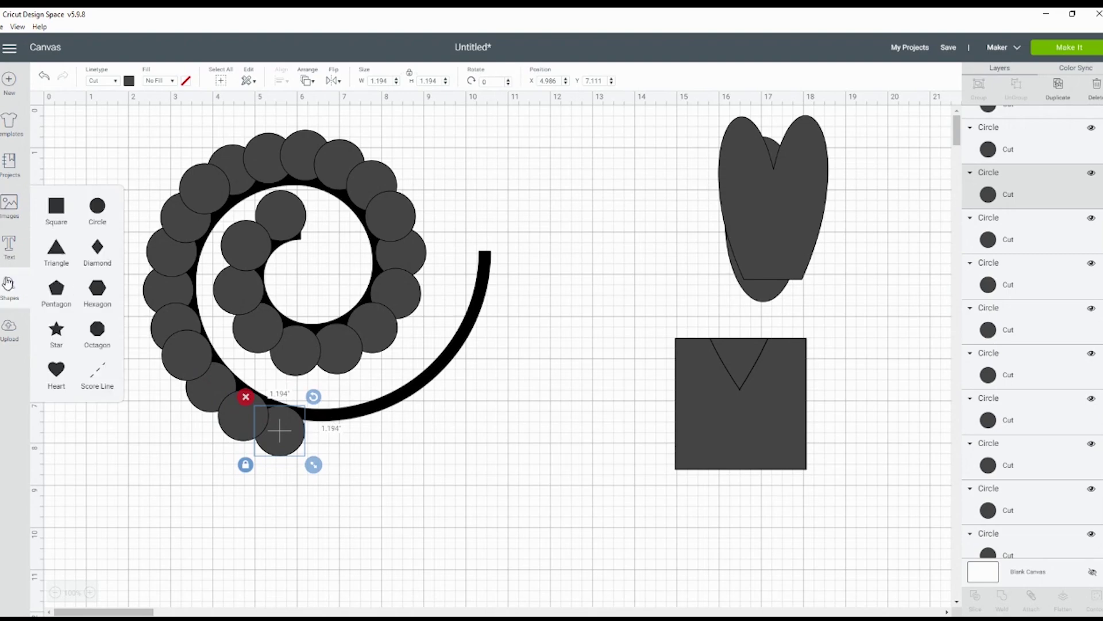
{"action": "left_click", "coordinate": [58, 209]}
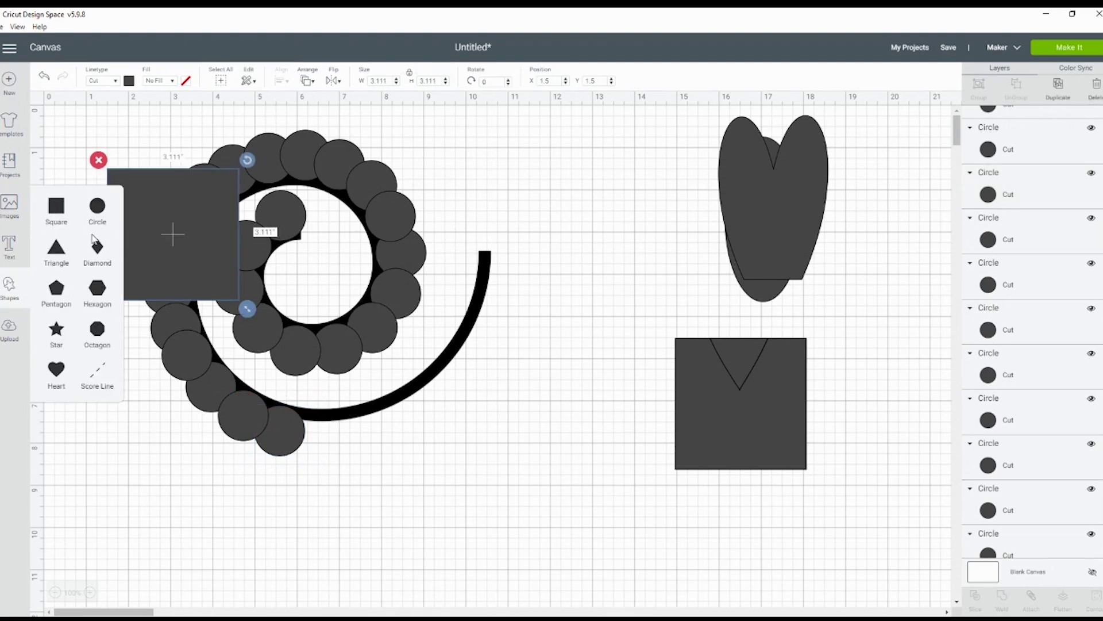
{"action": "left_click_drag", "start_coordinate": [138, 237], "coordinate": [343, 453]}
{"action": "left_click_drag", "start_coordinate": [467, 423], "coordinate": [416, 374]}
{"action": "key", "text": "ctrl+z"}
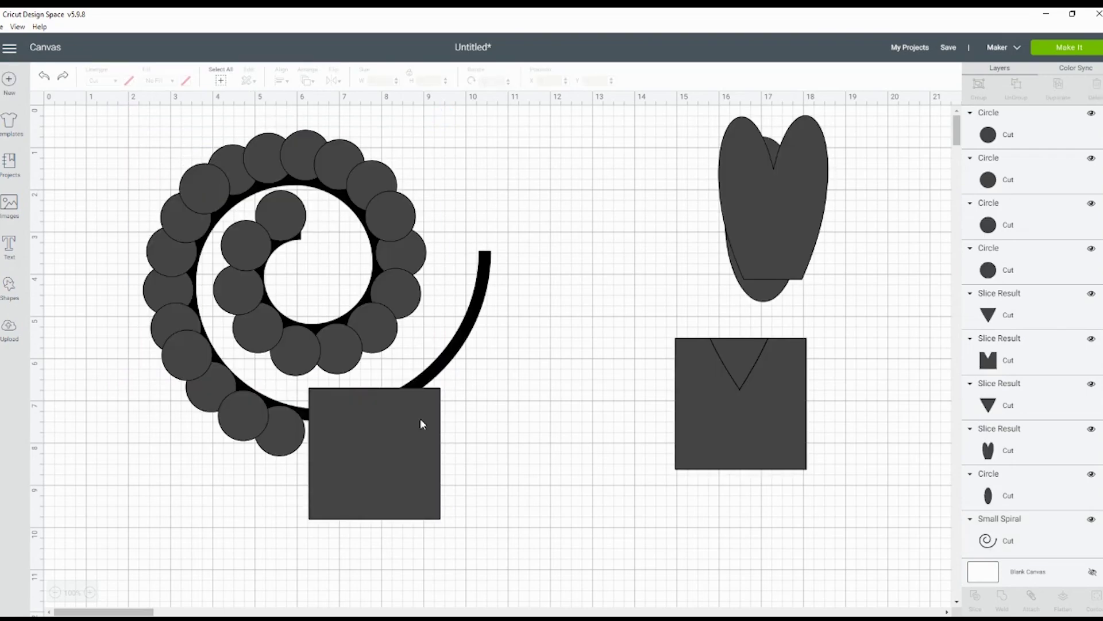
- Slice the spiral with the square and separate the cut square and arc pieces
{"action": "left_click", "coordinate": [423, 379]}
{"action": "left_click", "coordinate": [402, 444], "text": "shift"}
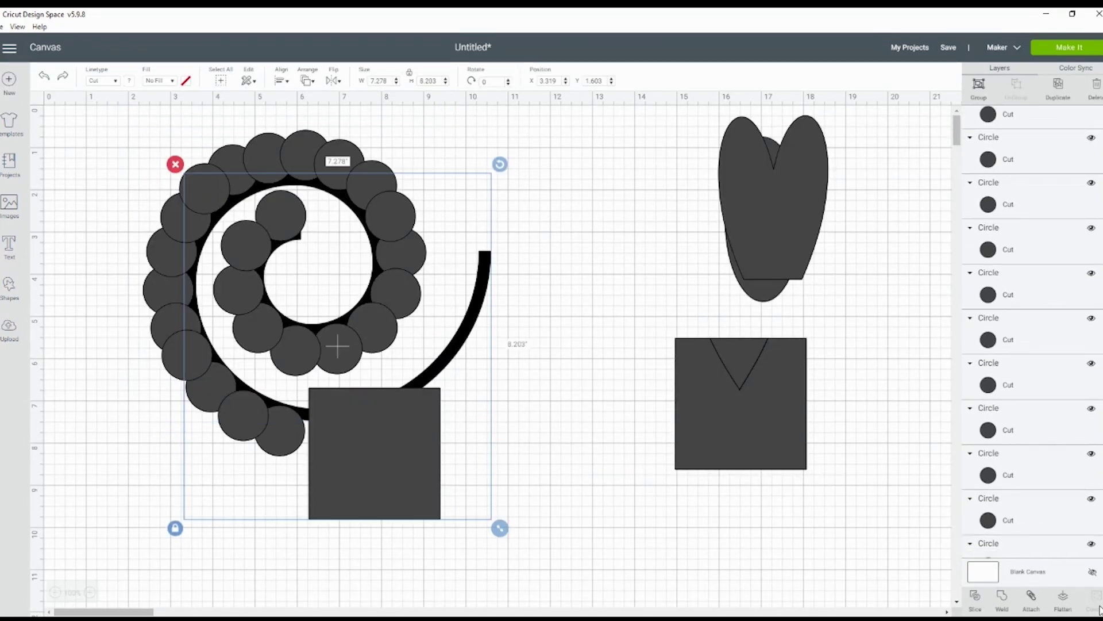
{"action": "left_click", "coordinate": [975, 598]}
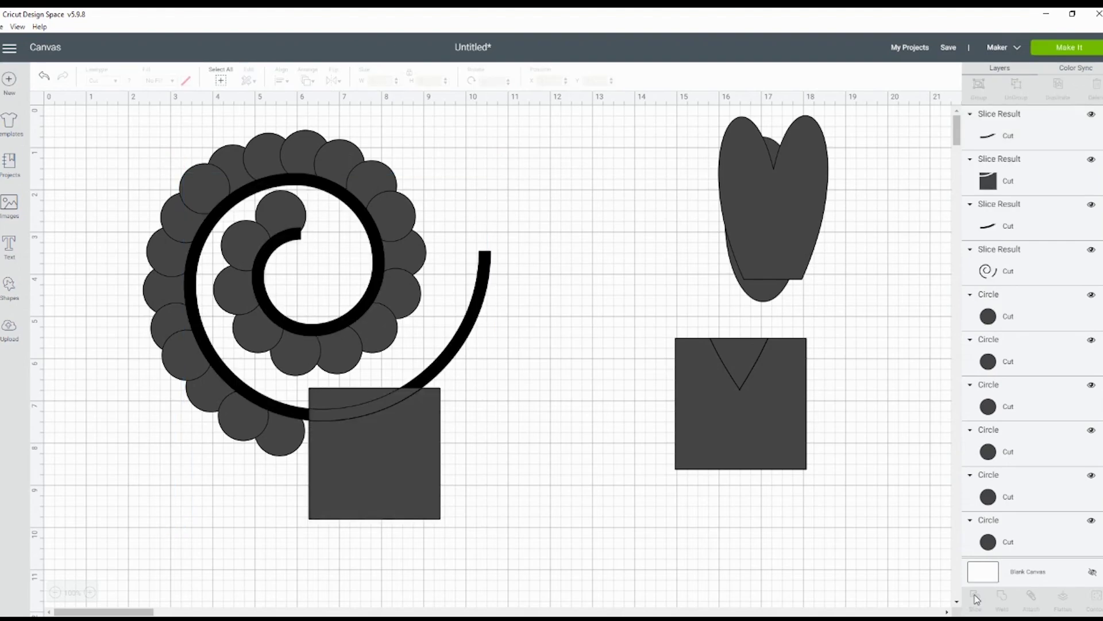
{"action": "left_click_drag", "start_coordinate": [402, 460], "coordinate": [631, 476]}
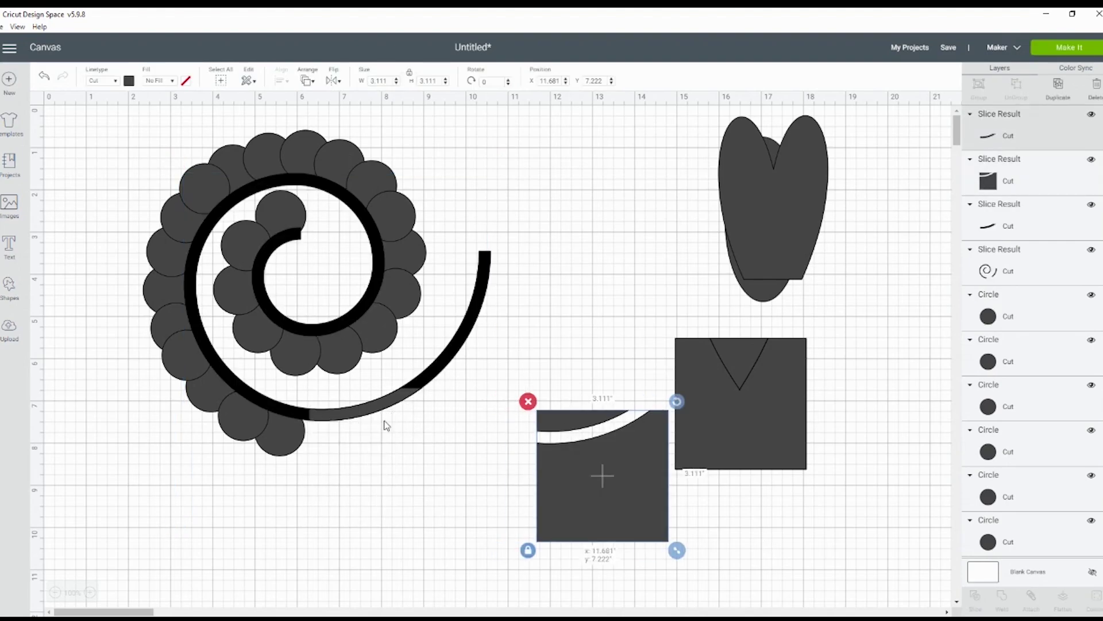
{"action": "left_click_drag", "start_coordinate": [366, 413], "coordinate": [572, 469]}
{"action": "left_click_drag", "start_coordinate": [385, 408], "coordinate": [437, 465]}
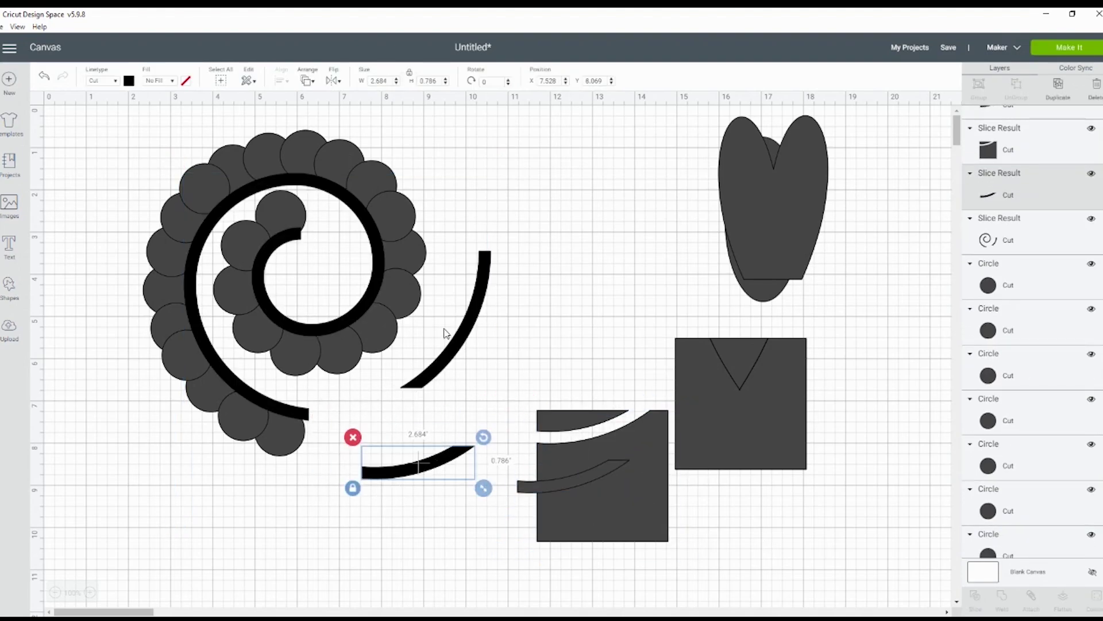
{"action": "key", "text": "ctrl+z"}
- Hide the sliced spiral's tail arc using Contour
{"action": "left_click", "coordinate": [469, 359]}
{"action": "scroll", "coordinate": [1029, 345], "scroll_direction": "down", "scroll_amount": 1}
{"action": "left_click", "coordinate": [1095, 597]}
{"action": "left_click", "coordinate": [745, 186]}
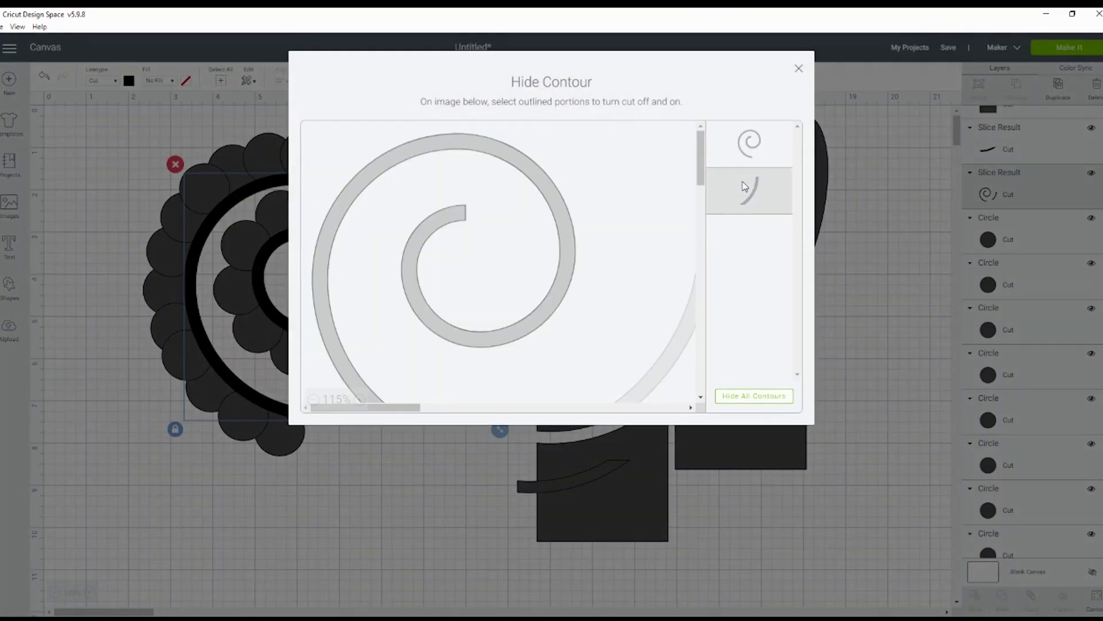
{"action": "left_click", "coordinate": [798, 68]}
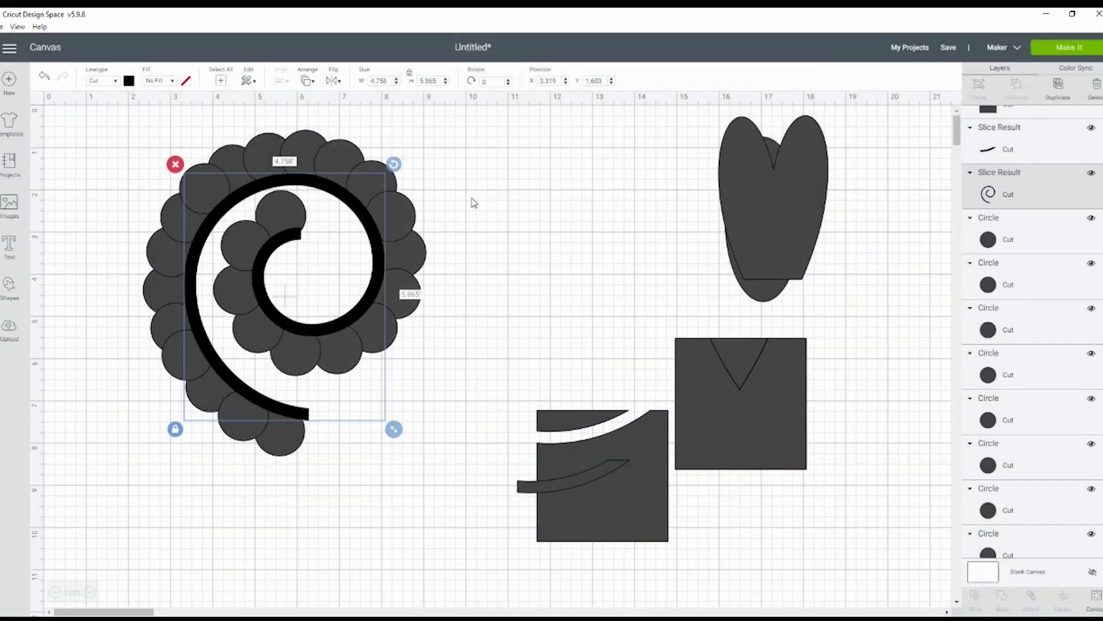
- Marquee-select the spiral with all its circles and weld them into one scalloped shape
{"action": "left_click", "coordinate": [92, 154]}
{"action": "left_click_drag", "start_coordinate": [92, 115], "coordinate": [446, 506]}
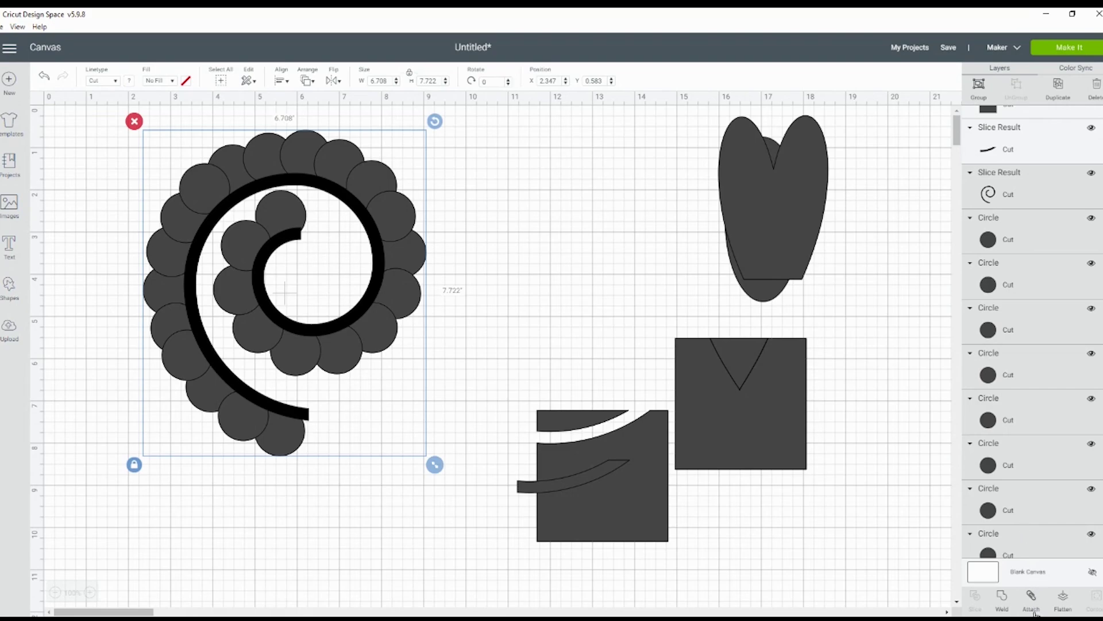
{"action": "left_click", "coordinate": [1002, 598]}
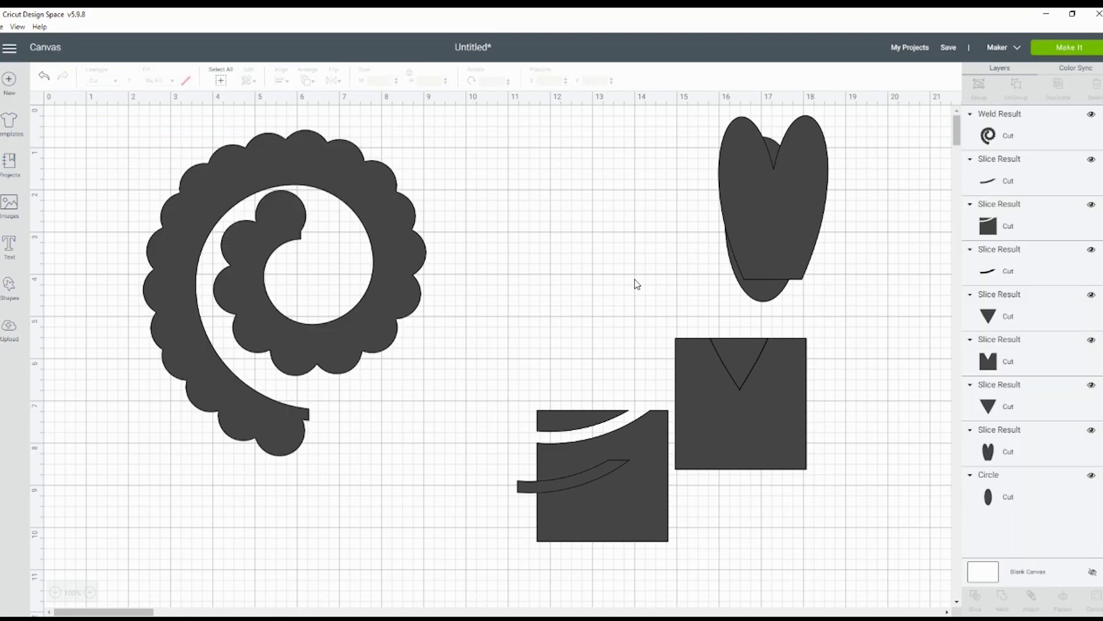
{"action": "left_click", "coordinate": [9, 286]}
- Add a circle sized to 2.056 inches and centre it in the spiral
{"action": "left_click", "coordinate": [112, 208]}
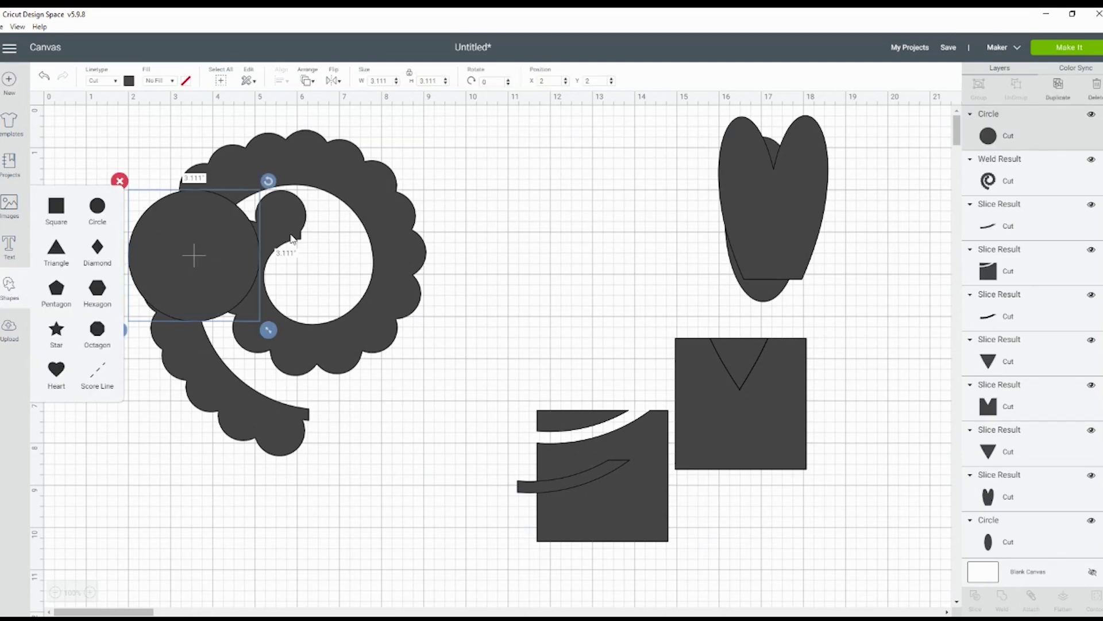
{"action": "left_click_drag", "start_coordinate": [210, 279], "coordinate": [326, 308]}
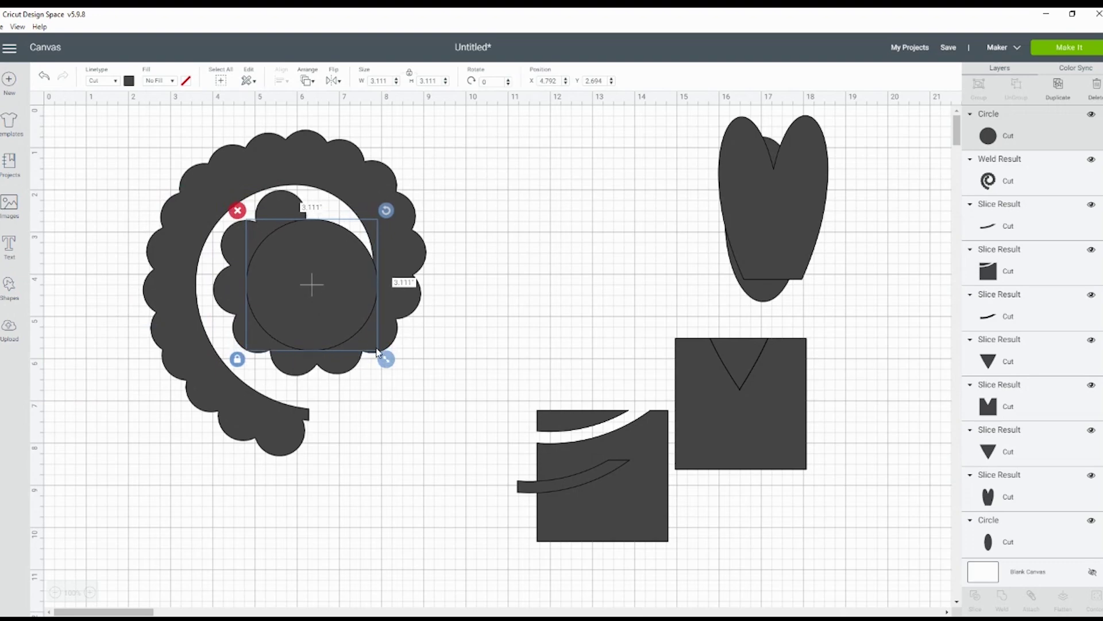
{"action": "left_click_drag", "start_coordinate": [382, 360], "coordinate": [340, 318]}
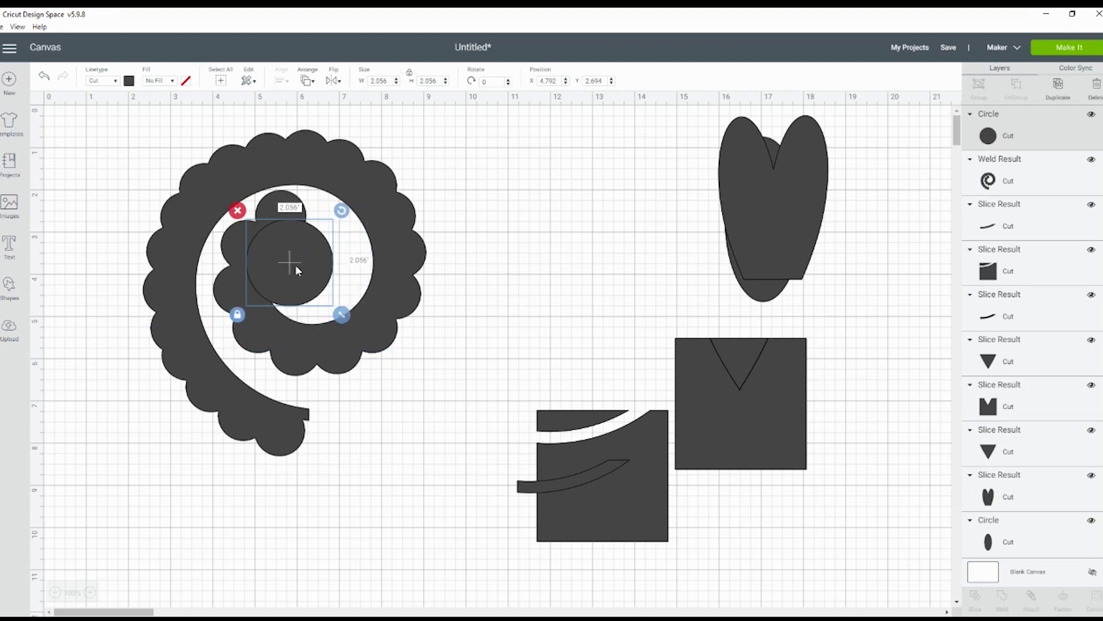
{"action": "left_click_drag", "start_coordinate": [295, 265], "coordinate": [317, 267]}
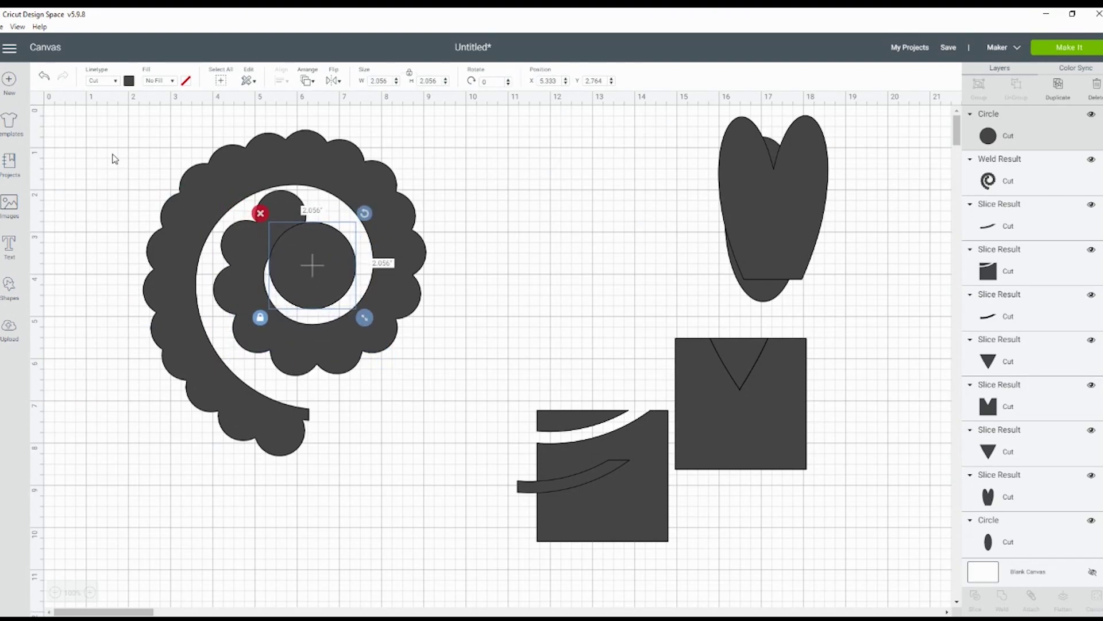
- Select the centre circle together with the scalloped spiral and weld them into one piece
{"action": "left_click", "coordinate": [113, 156]}
{"action": "left_click", "coordinate": [332, 267]}
{"action": "left_click", "coordinate": [395, 239], "text": "shift"}
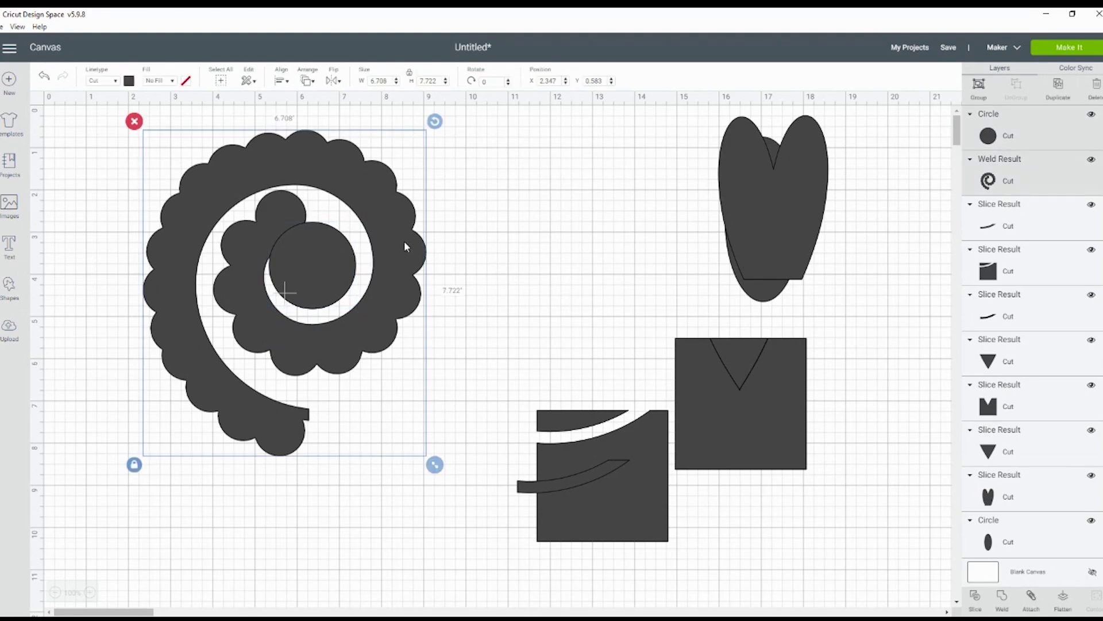
{"action": "left_click", "coordinate": [1005, 601]}
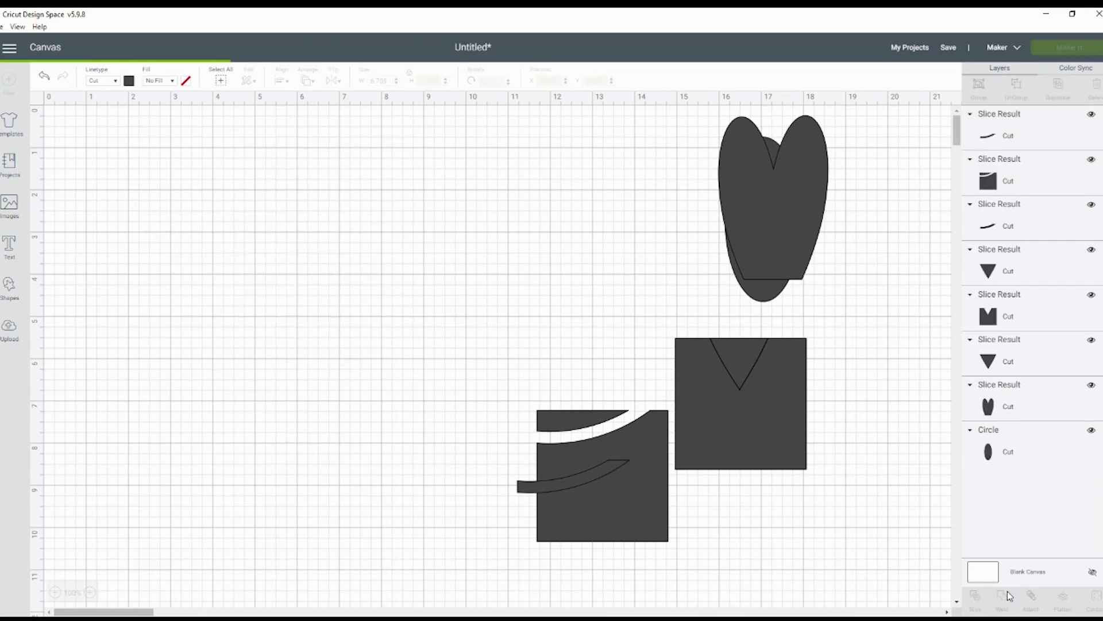